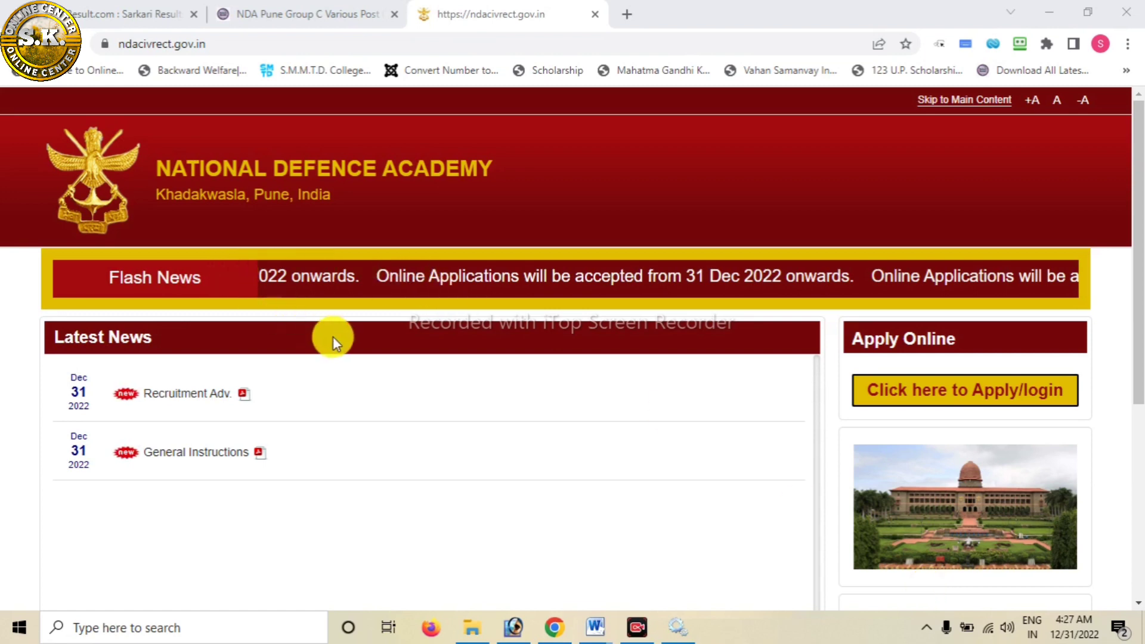
Step: Open the Apply/login page of the National Defence Academy site and open the form for creating a new account
scroll(334, 337, down, 1)
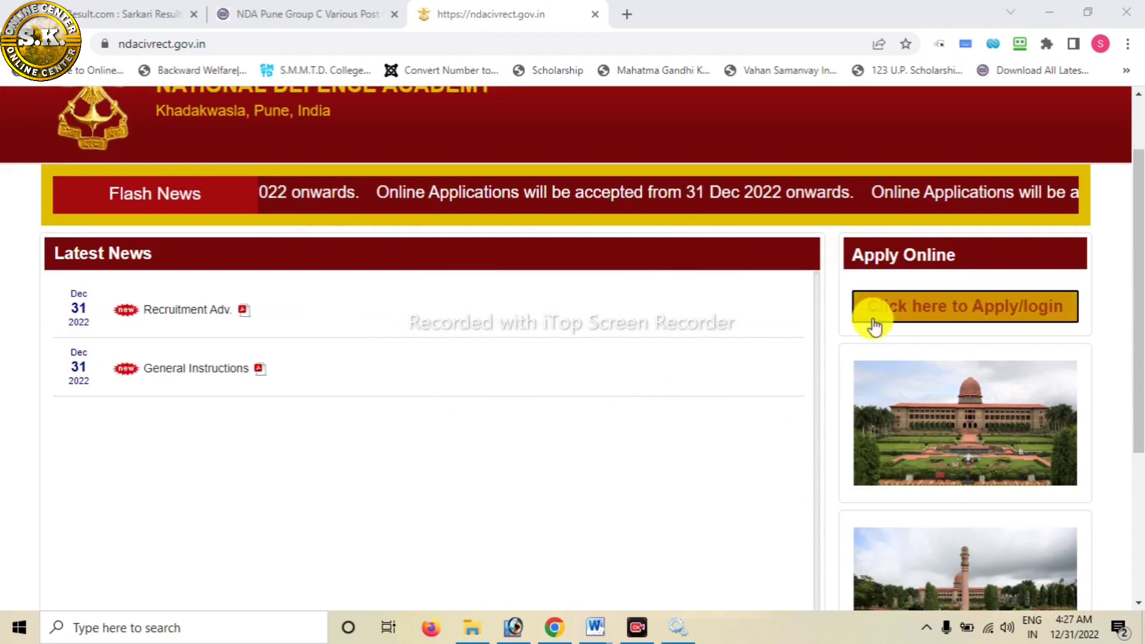
click(1018, 316)
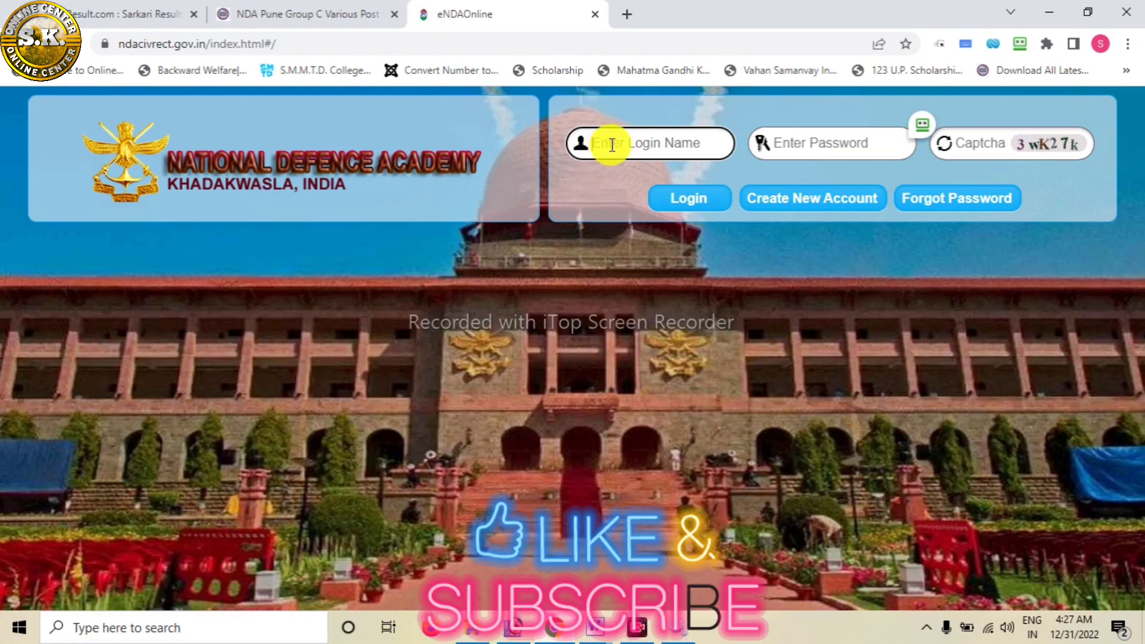
click(815, 147)
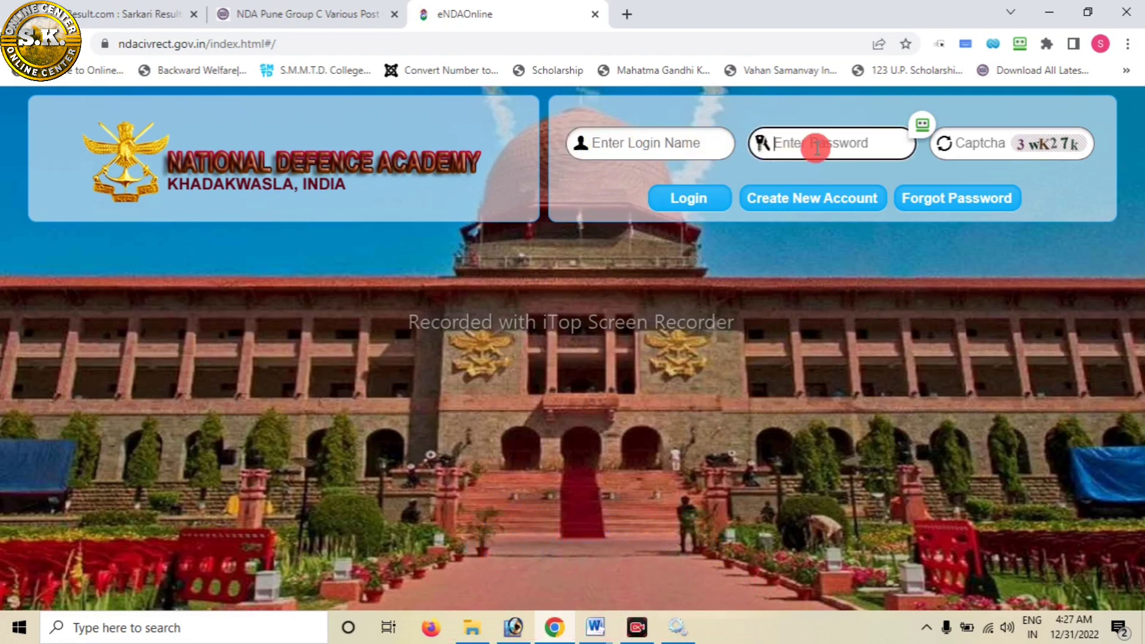
click(973, 143)
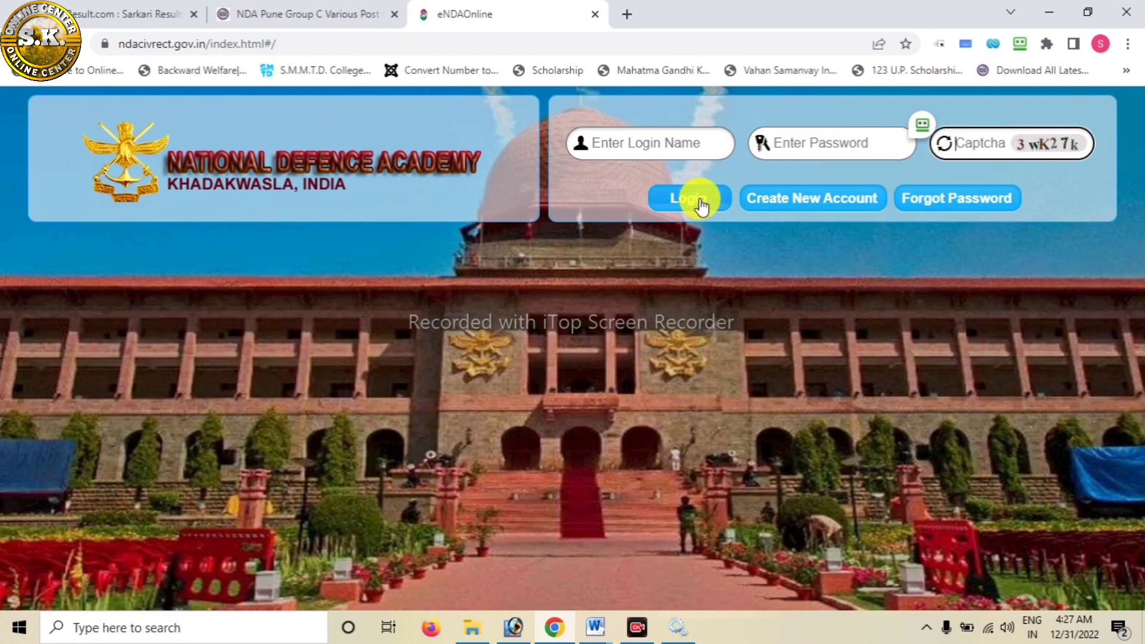
click(840, 202)
scroll(486, 423, down, 2)
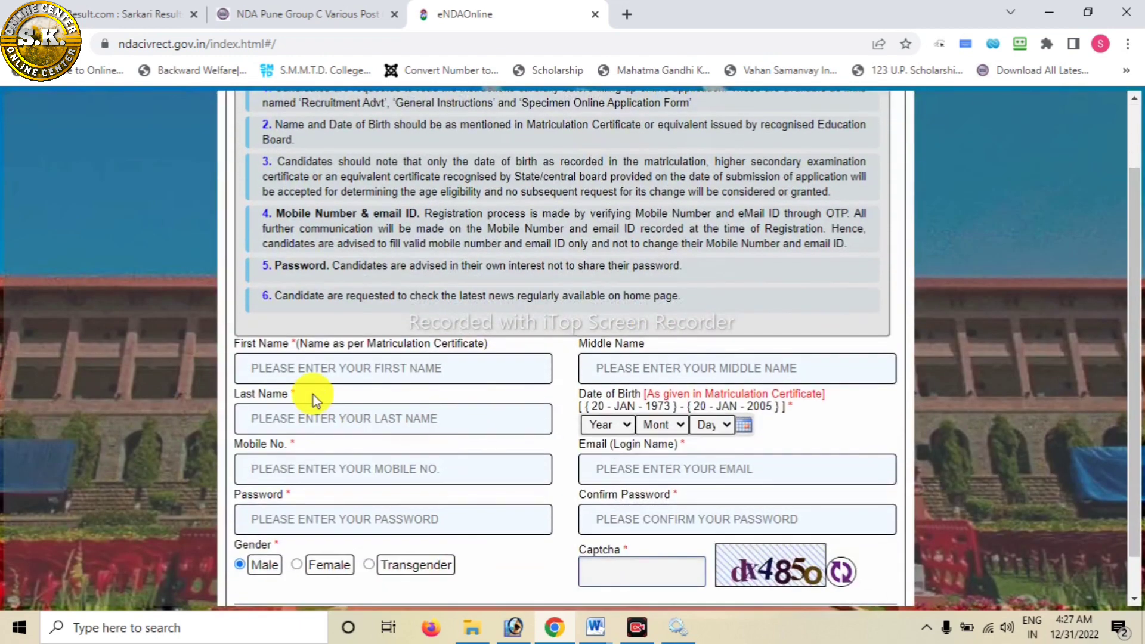
Step: Examine the registration form's name, date of birth, mobile number, e-mail, password, gender and captcha fields
click(310, 377)
click(642, 368)
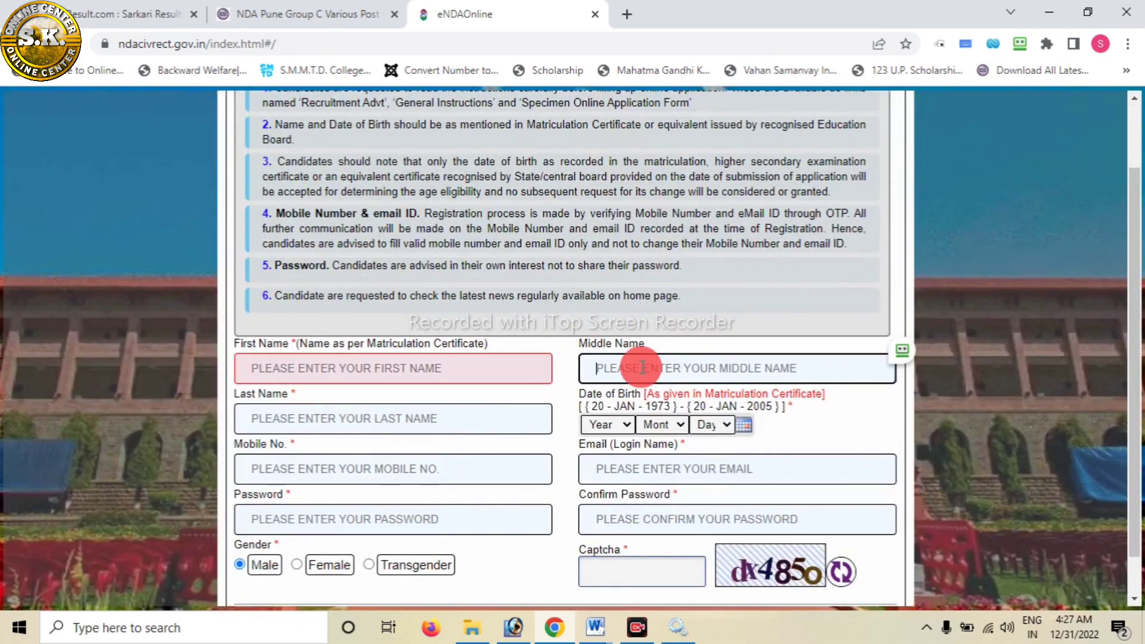
click(332, 416)
click(597, 425)
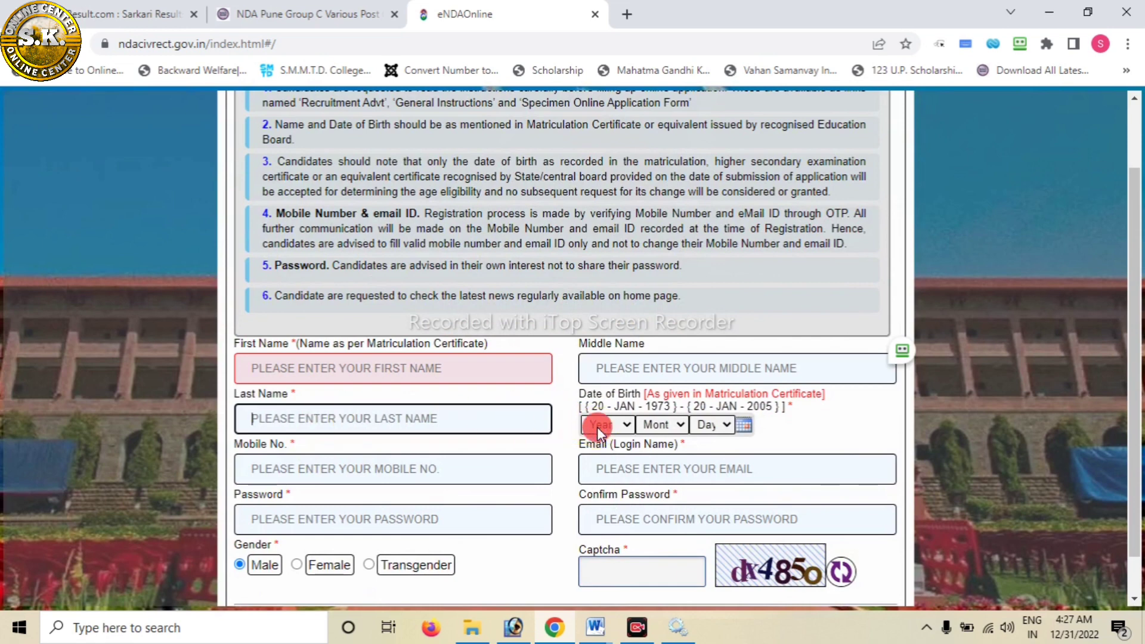
click(664, 426)
click(702, 425)
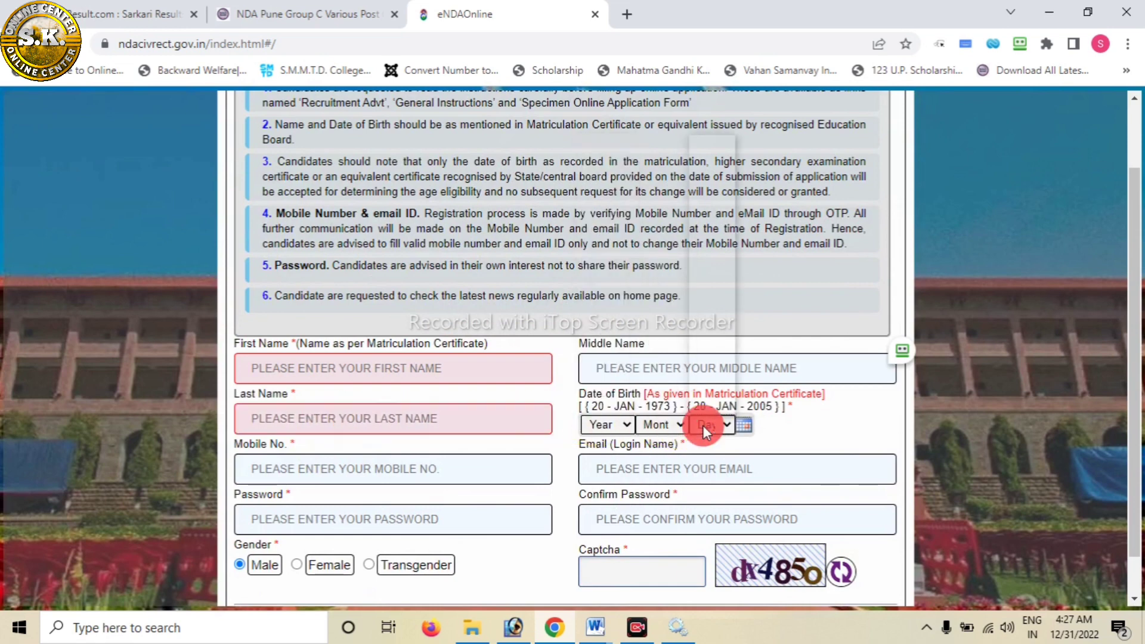
click(330, 482)
click(615, 468)
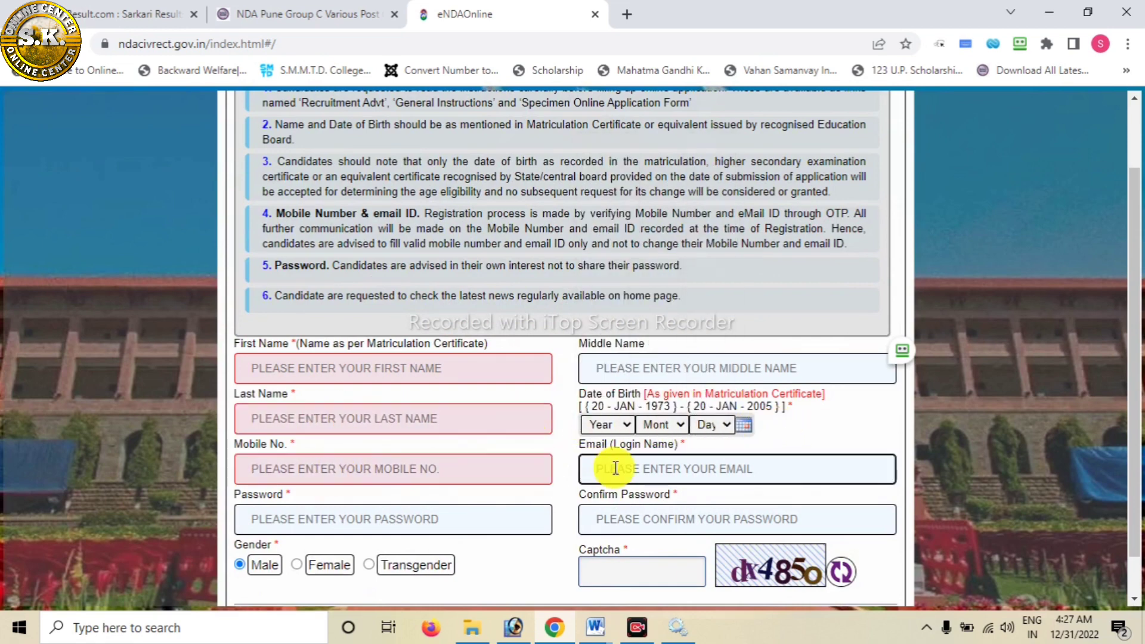
scroll(616, 465, down, 1)
click(276, 475)
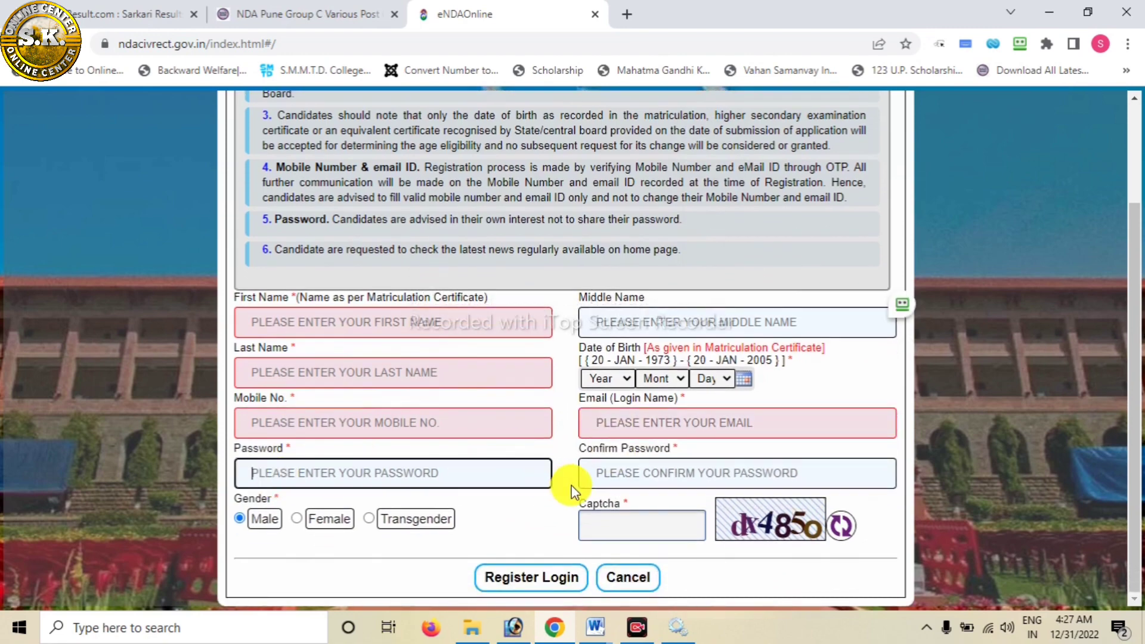
click(654, 477)
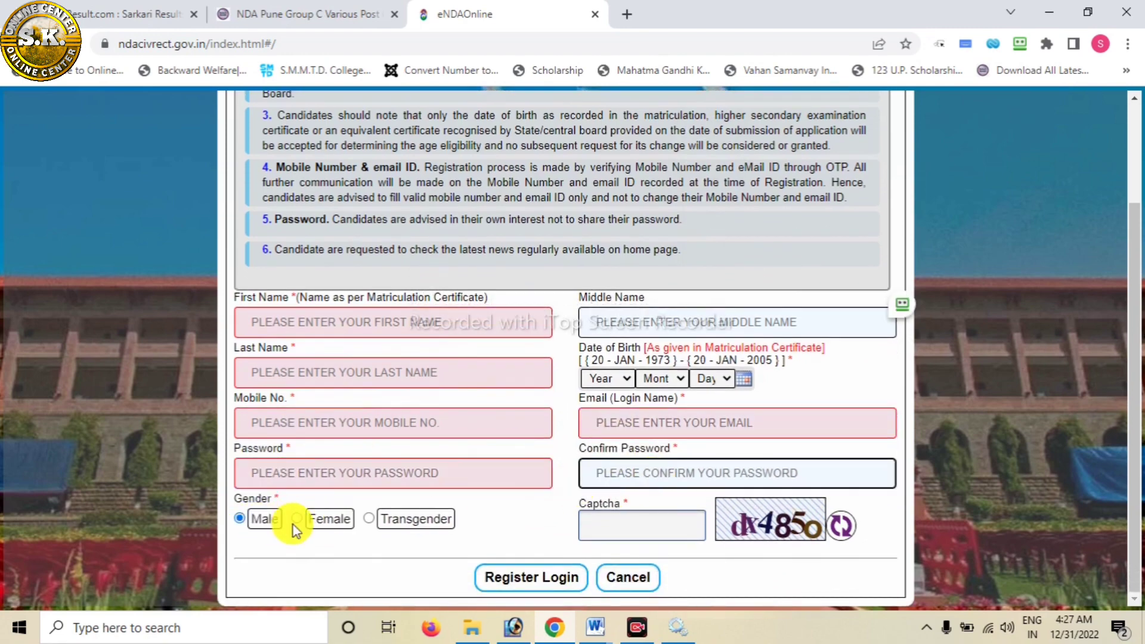
click(652, 528)
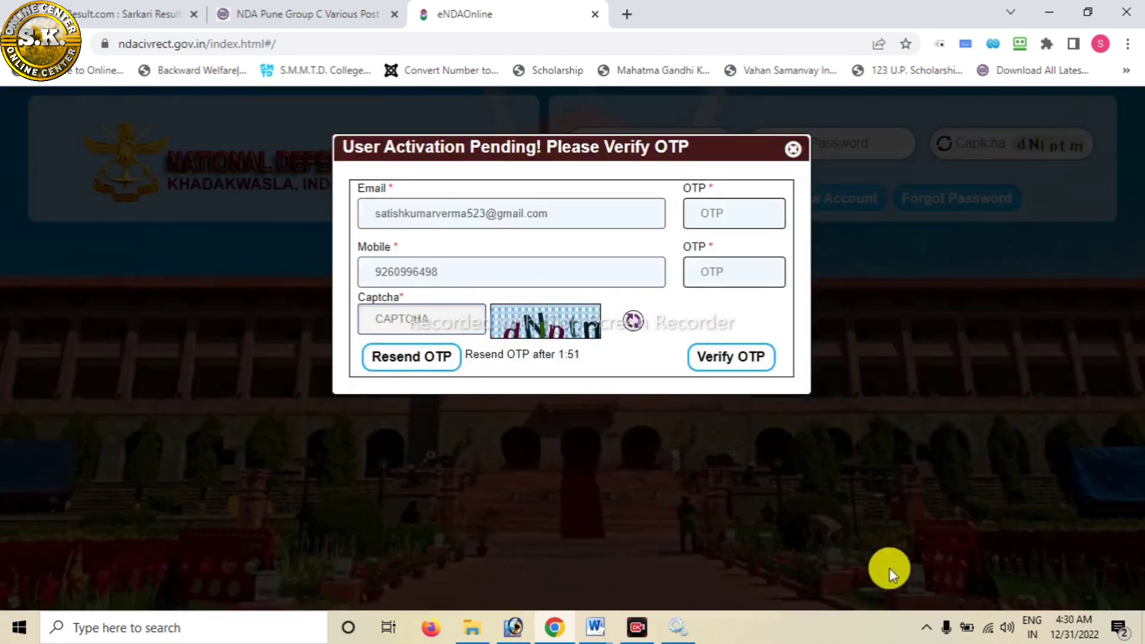
Step: Fill in the e-mail OTP, mobile OTP and captcha, and verify them to activate the account
click(718, 217)
click(718, 275)
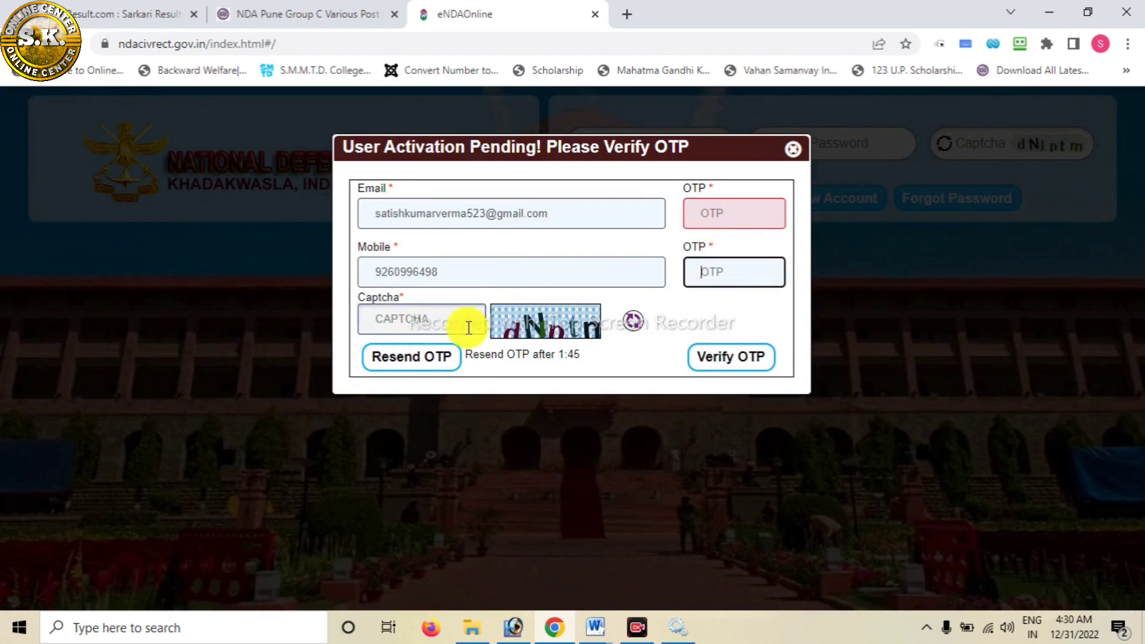
click(417, 325)
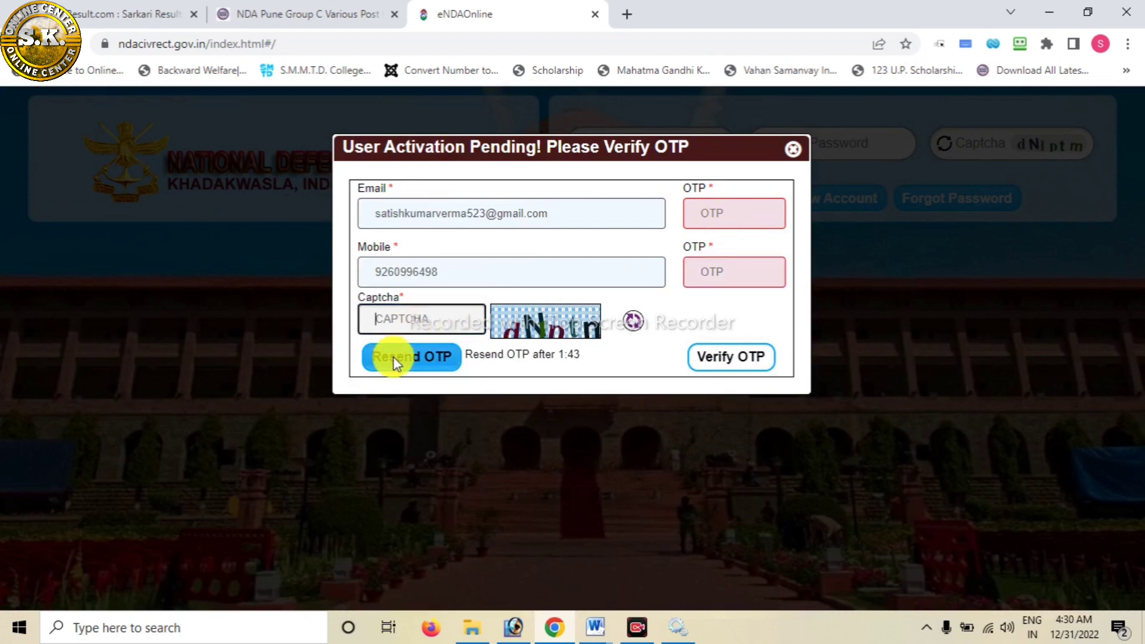
click(759, 354)
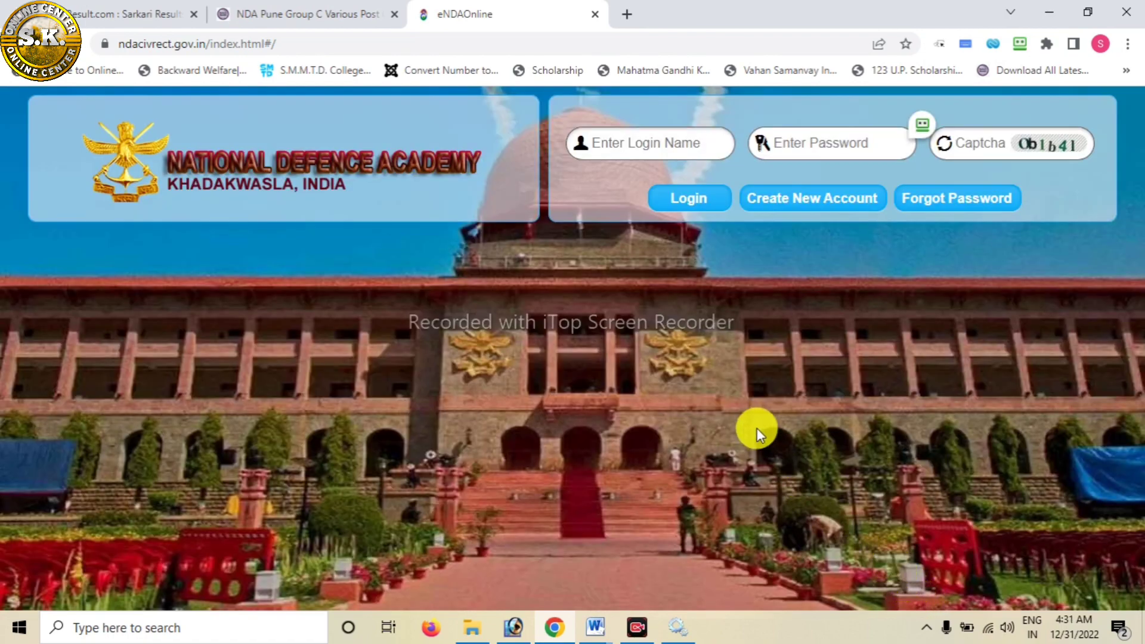
Step: Log in to the new account with the login name, the account password and the captcha
click(630, 143)
click(797, 146)
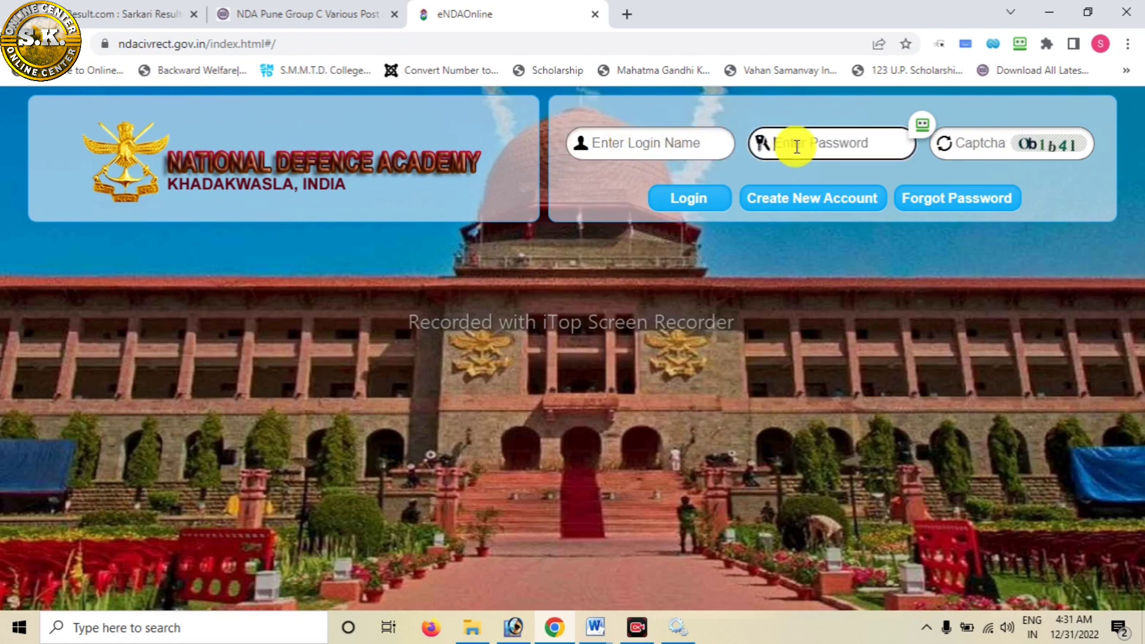
click(948, 144)
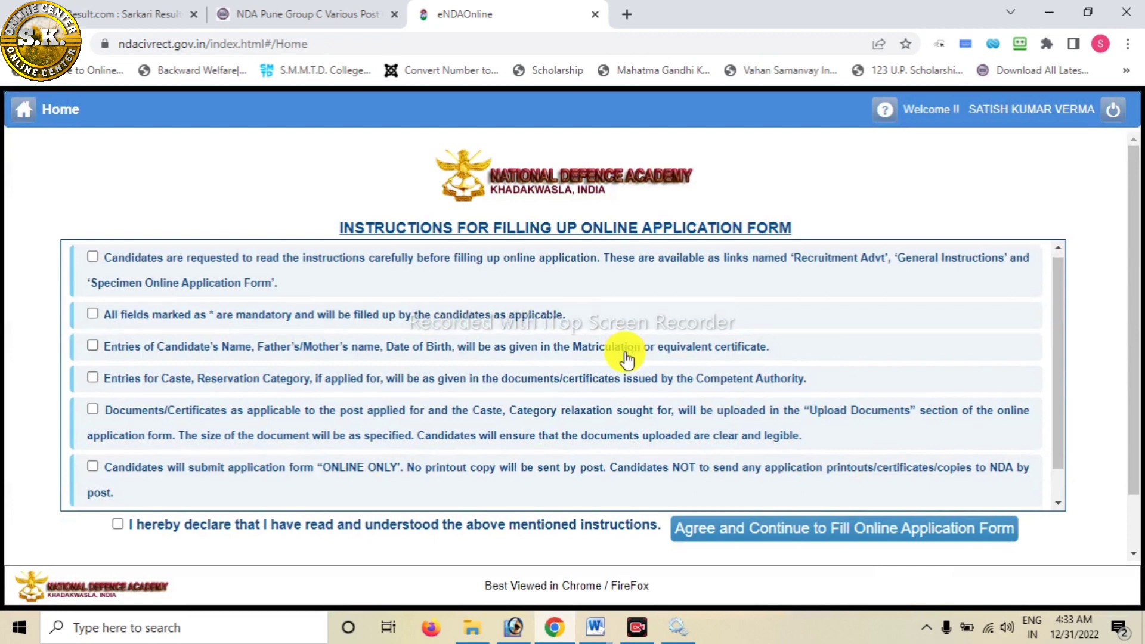
Step: Examine the advertisement, post, caste, category, eligibility and other relaxation choices in the new application form
scroll(624, 355, down, 1)
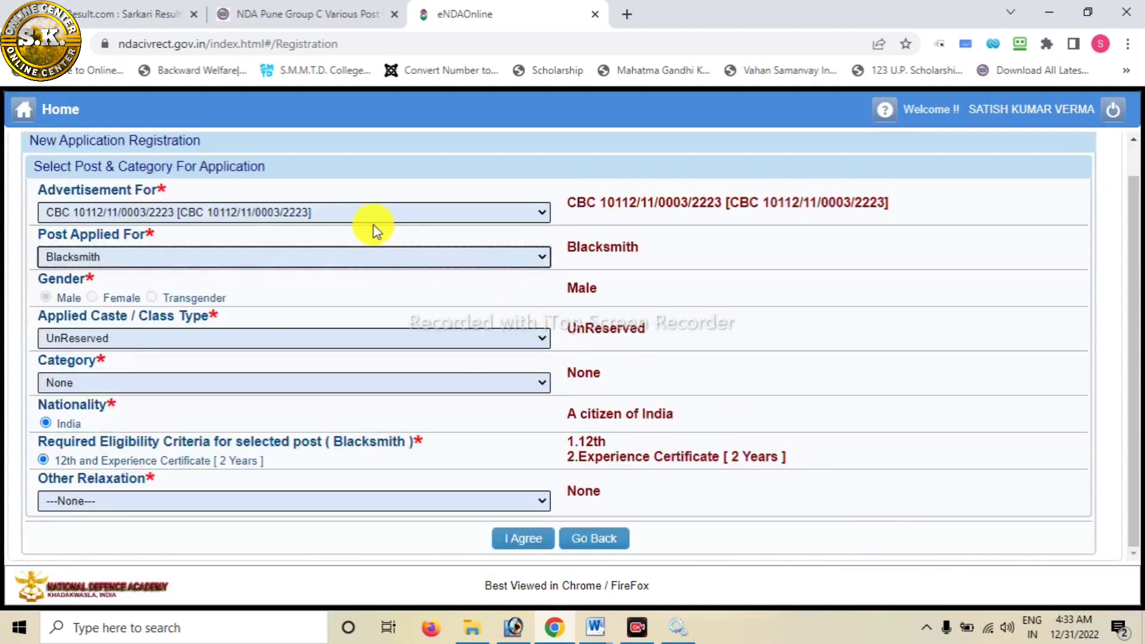
click(364, 213)
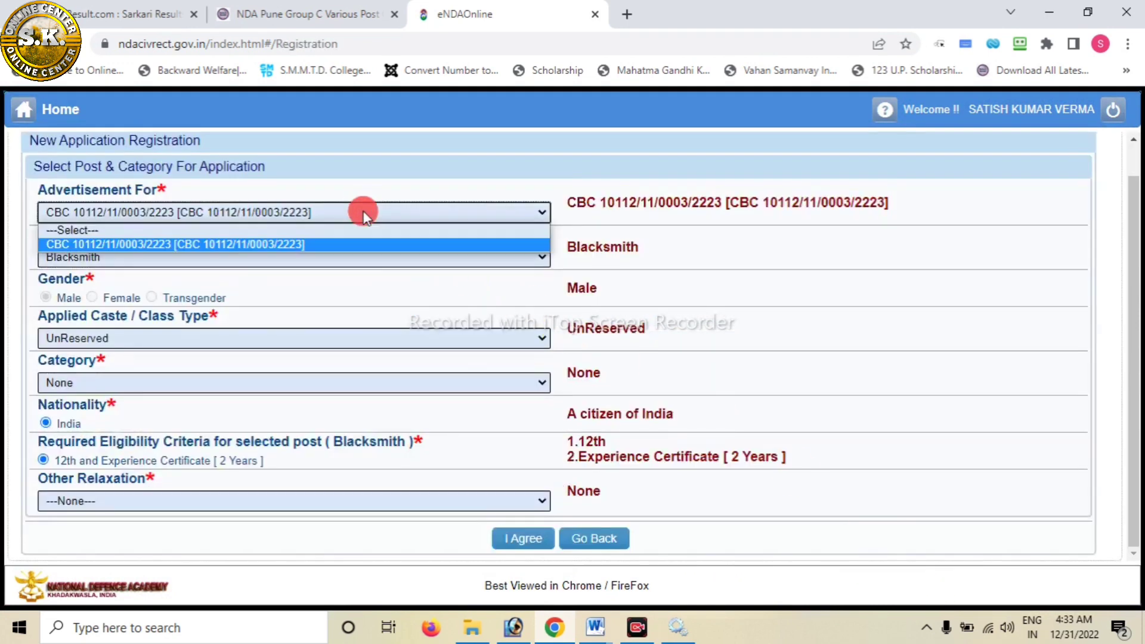
click(237, 217)
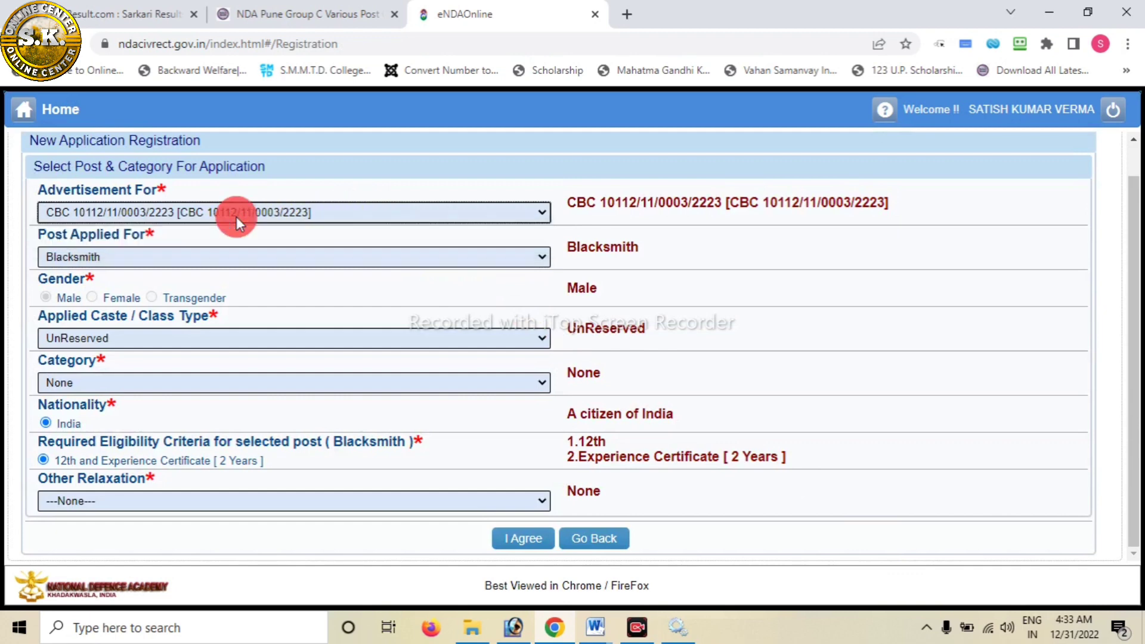
click(142, 256)
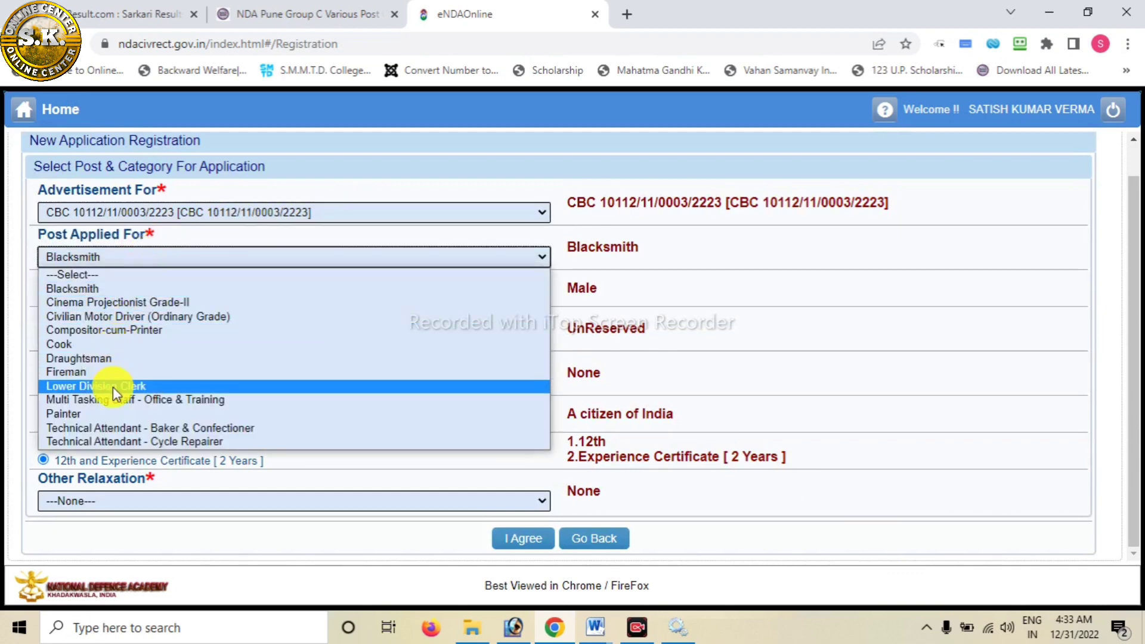
click(4, 325)
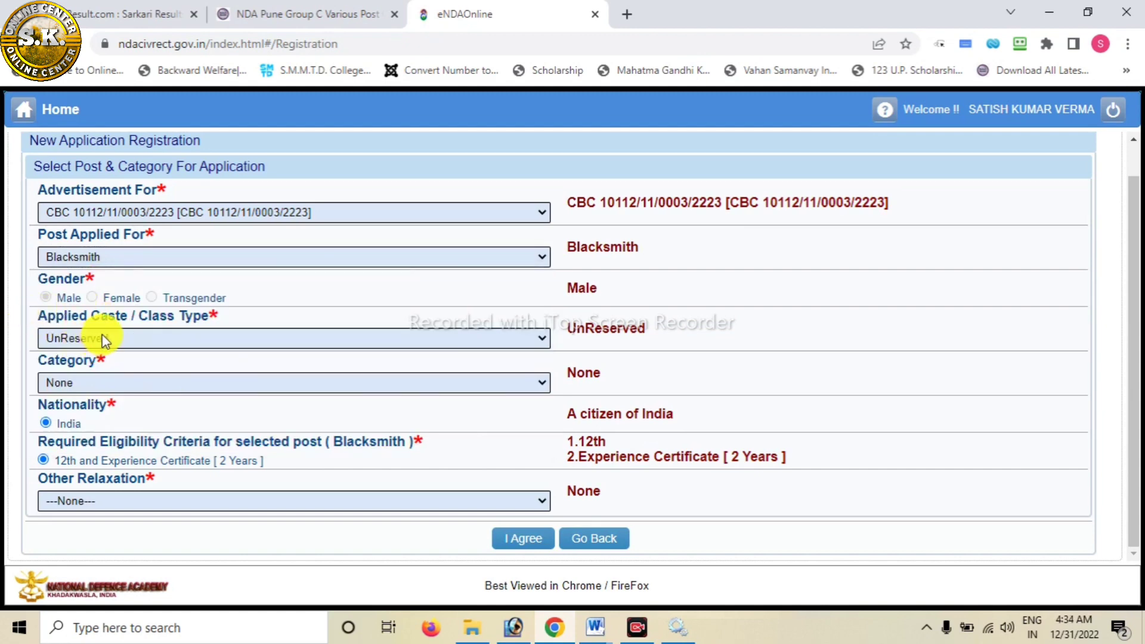
click(130, 332)
click(127, 353)
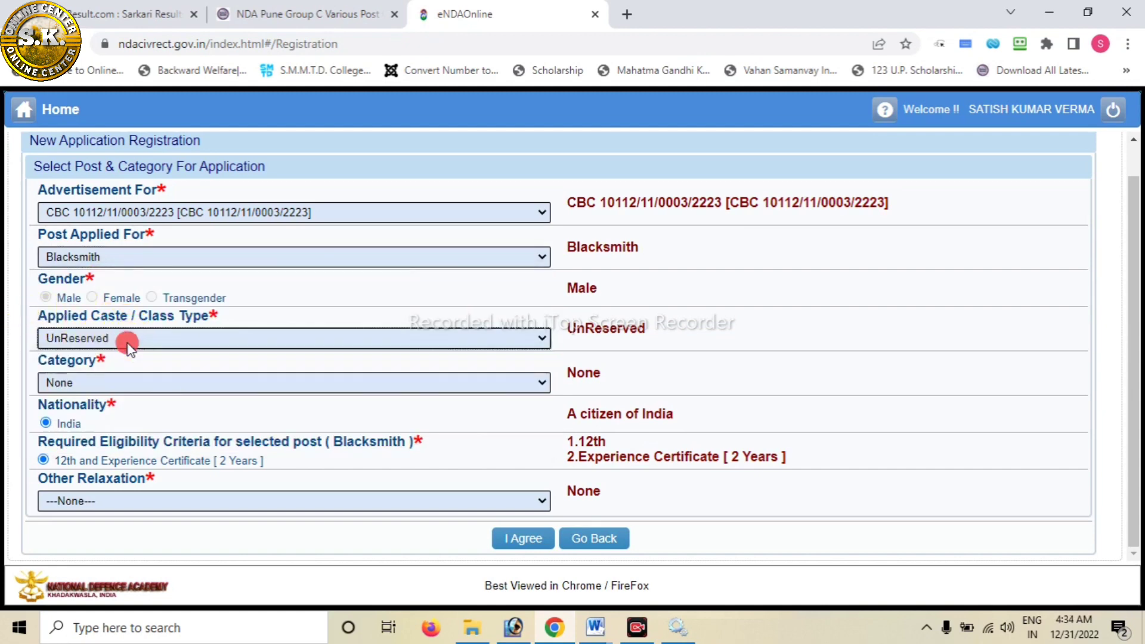
click(121, 384)
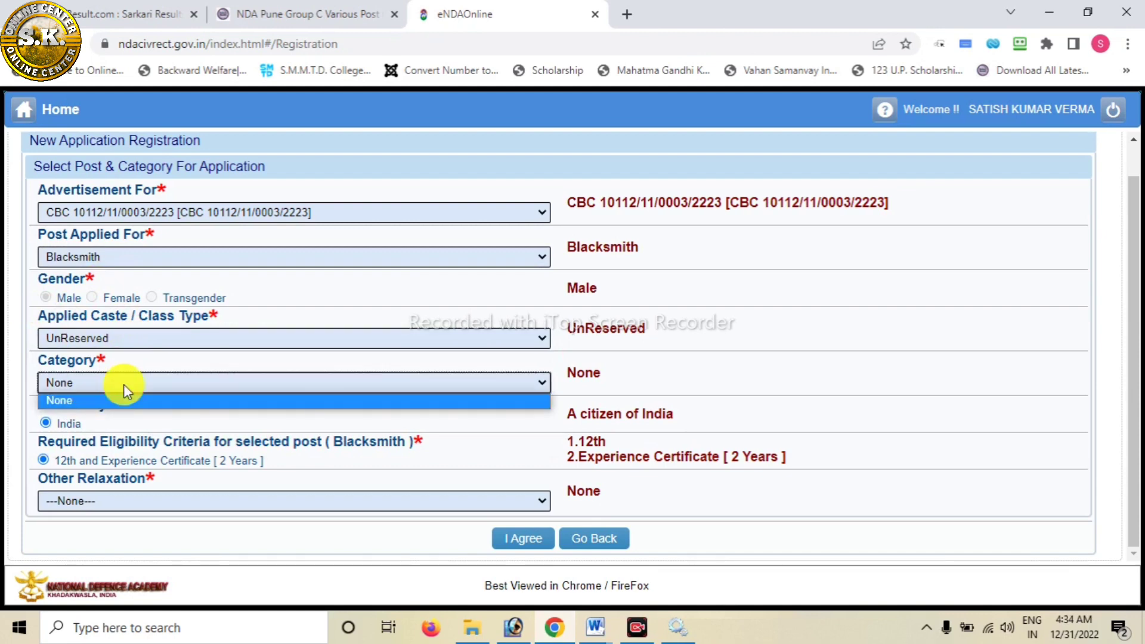
click(115, 400)
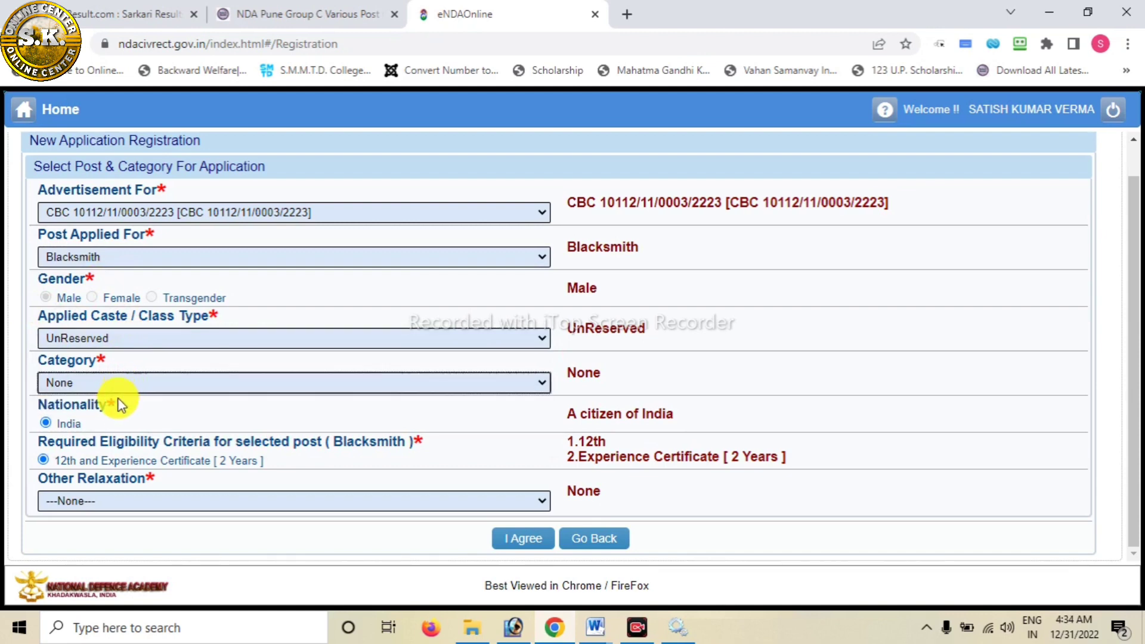
click(103, 500)
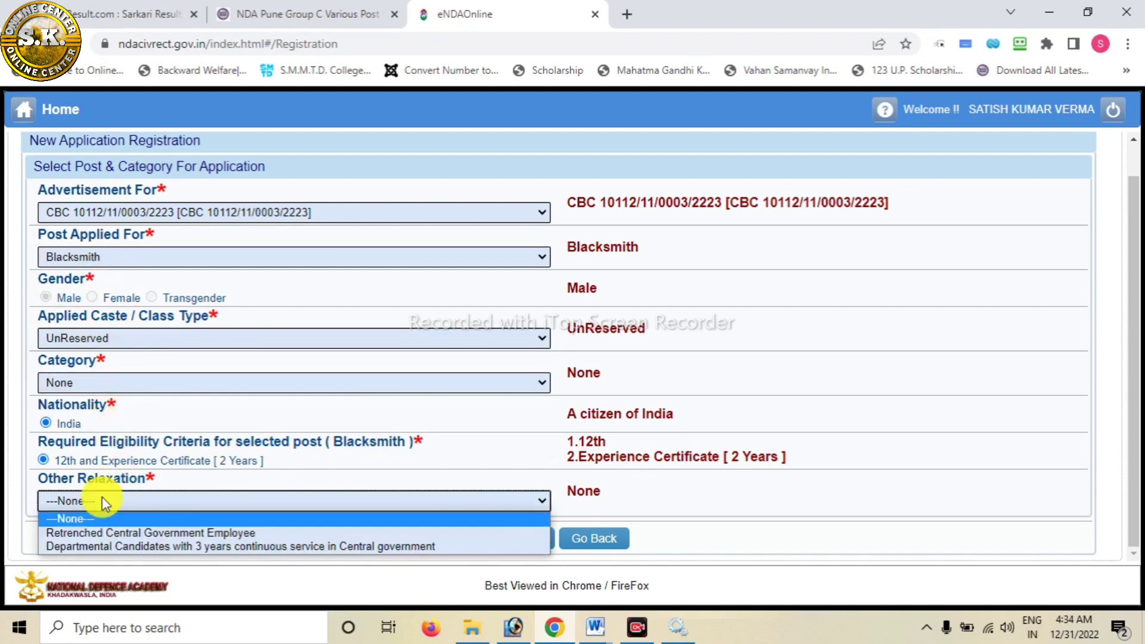
click(15, 476)
click(41, 461)
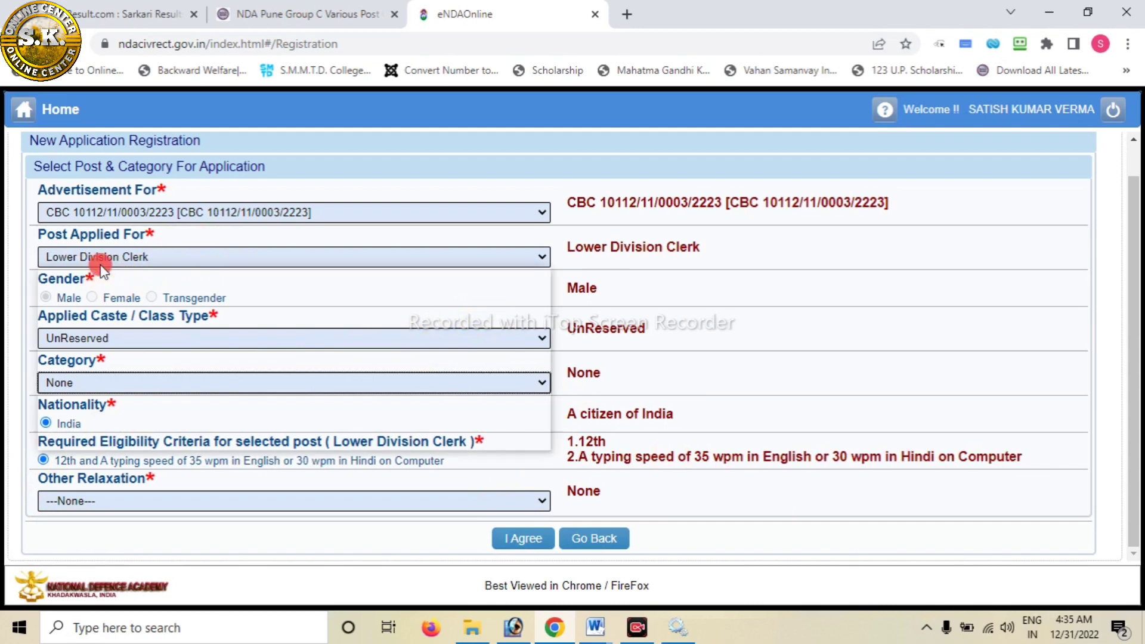
Step: Choose Lower Division Clerk as the post applied for, OBC as the caste type and None as the category
click(93, 257)
click(55, 386)
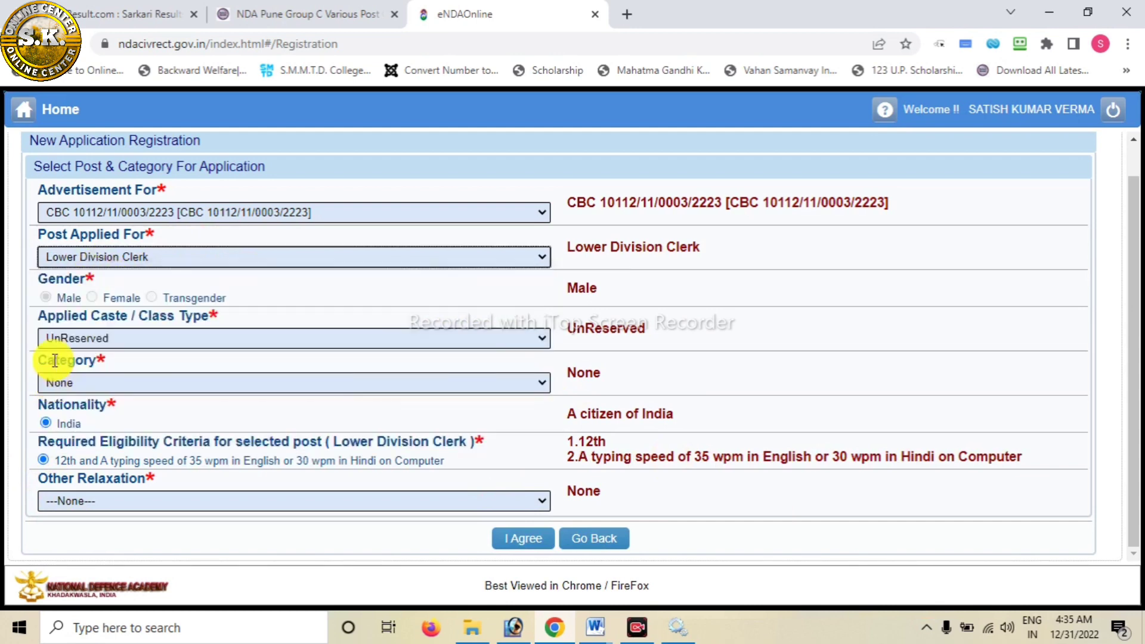
click(60, 339)
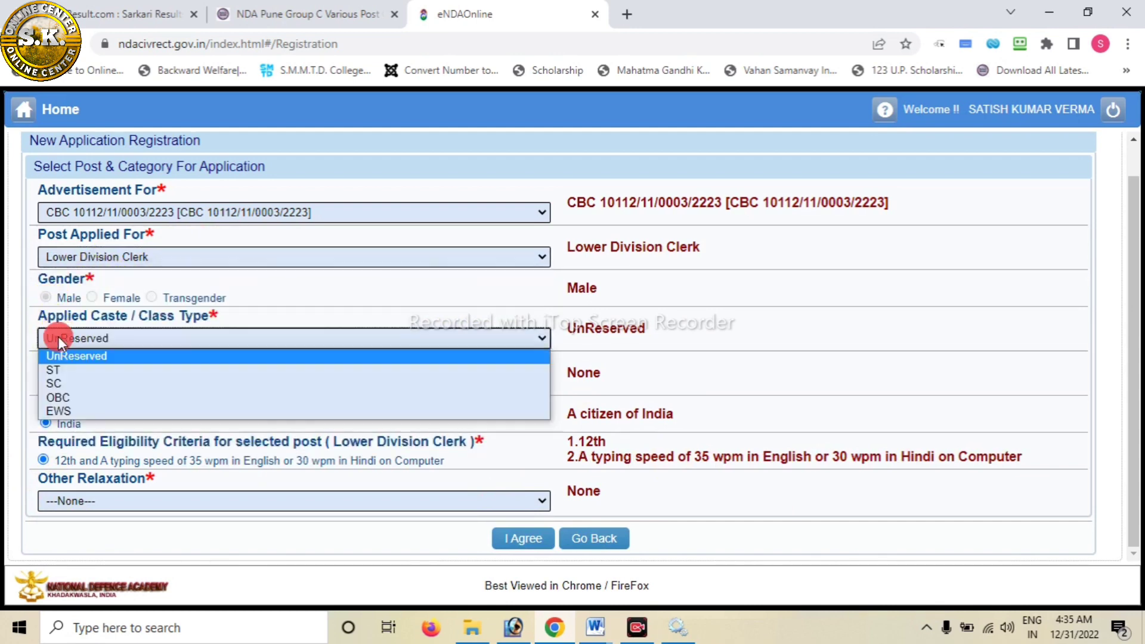
click(53, 396)
click(86, 384)
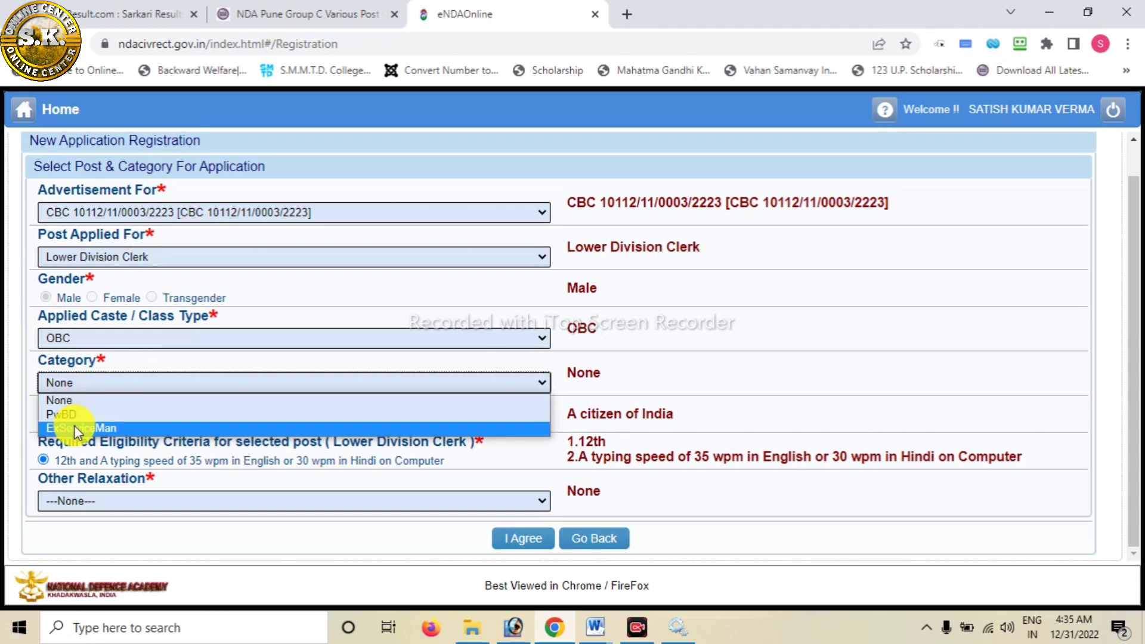
click(70, 394)
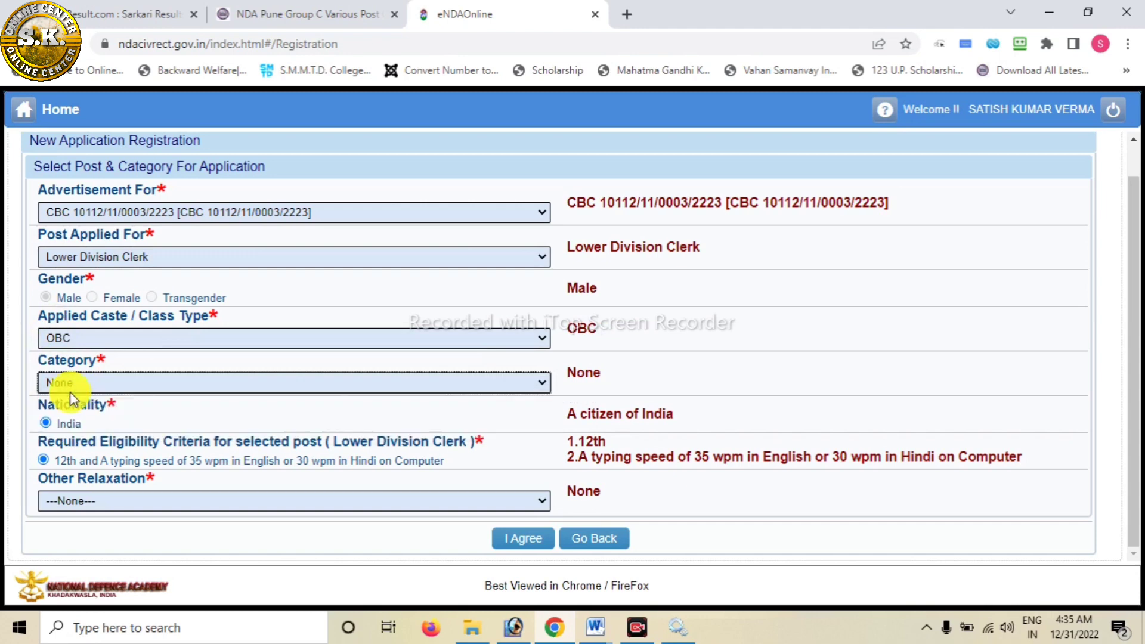
Step: Set Other Relaxation to None and confirm the new application to reach its Personal Details section
click(87, 501)
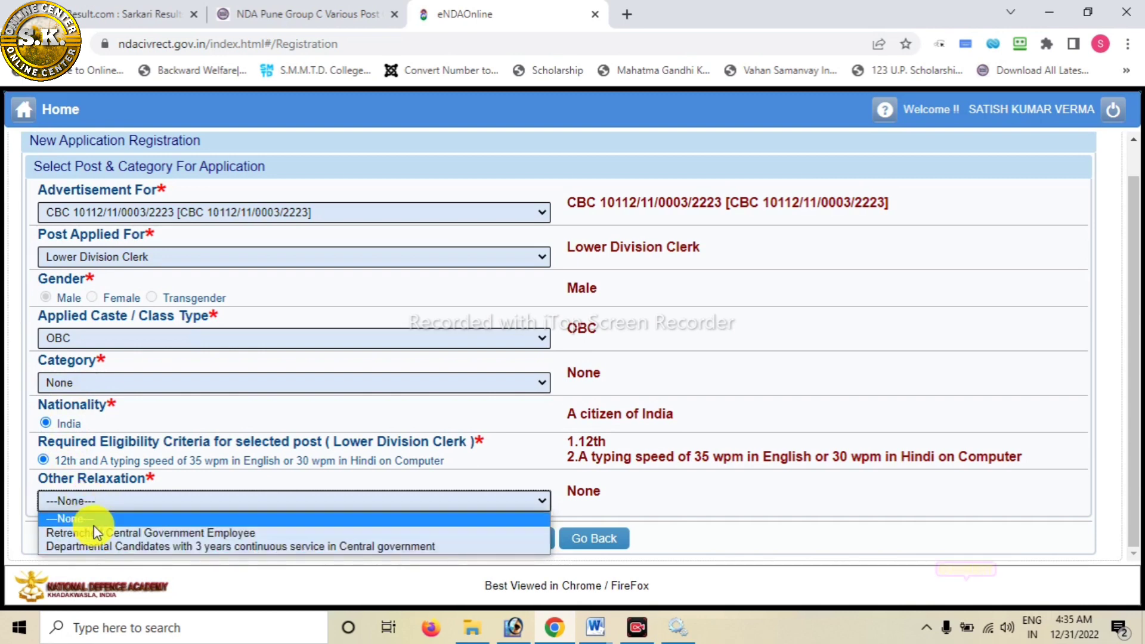
click(90, 519)
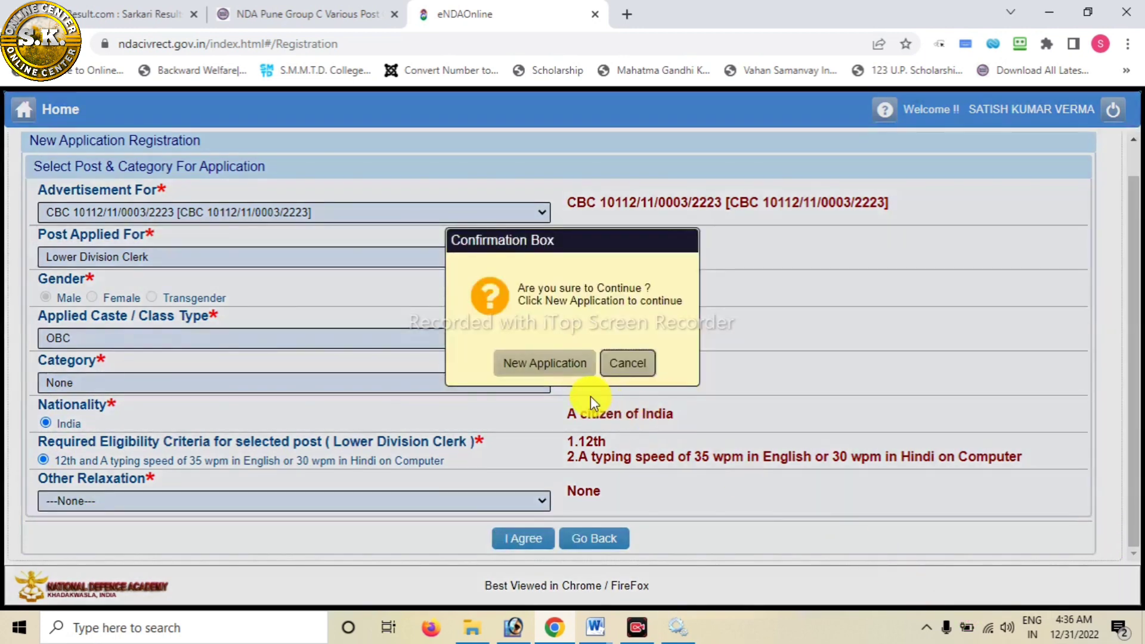
click(538, 373)
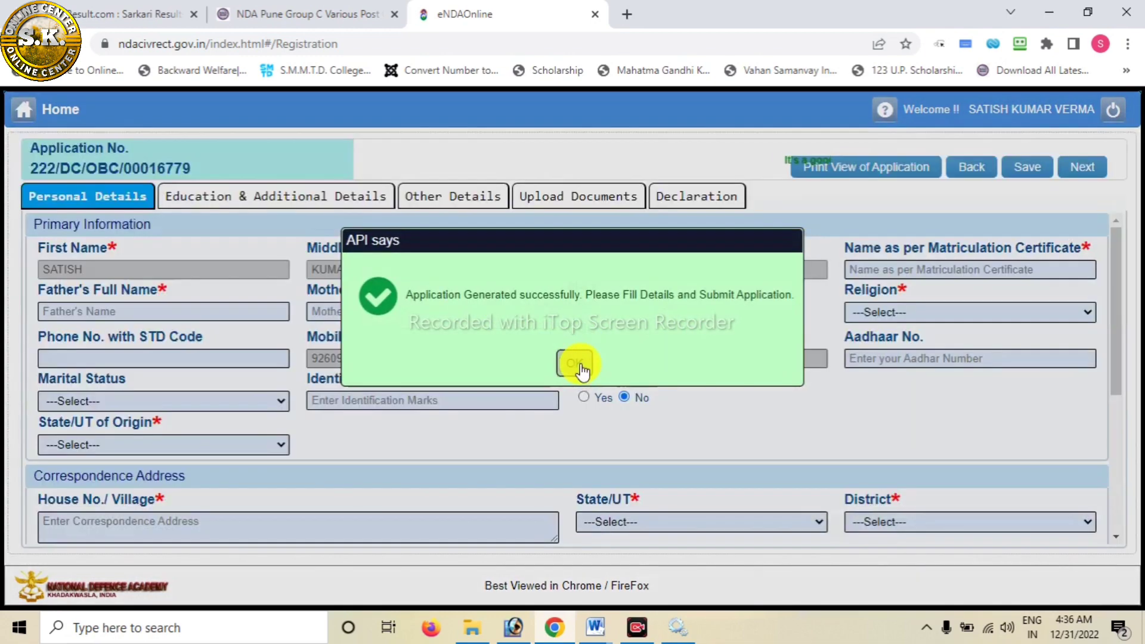
click(574, 365)
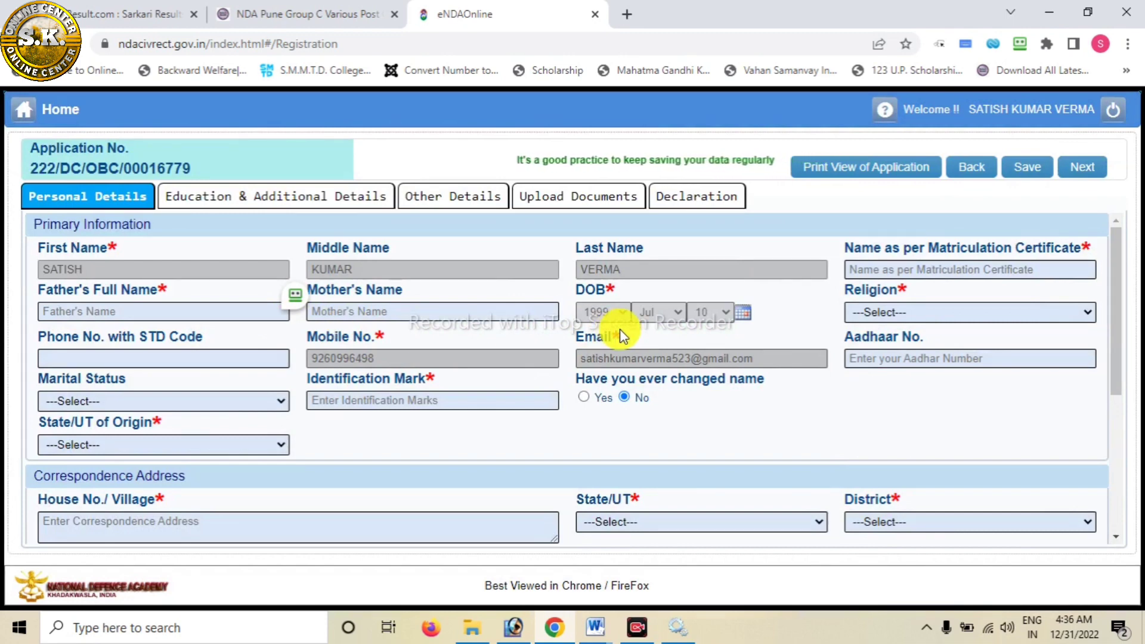
Step: Examine the Primary Information fields, including matriculation name, parents' names, the religion choices, marital status, name change and the State/UT of Origin list
click(901, 270)
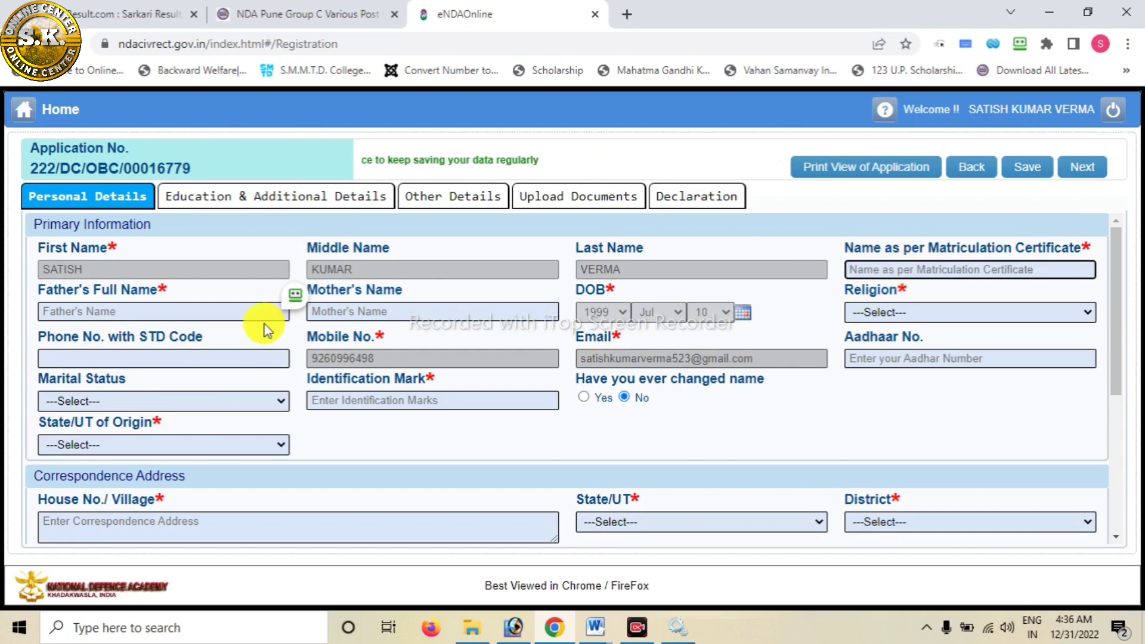
click(234, 315)
click(397, 315)
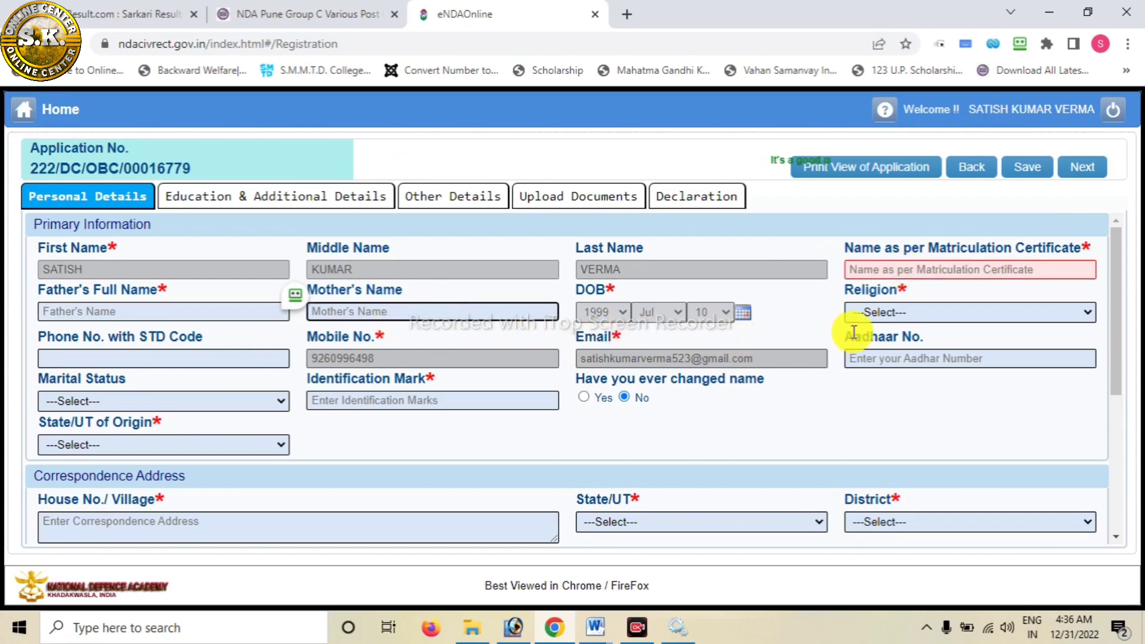
click(874, 316)
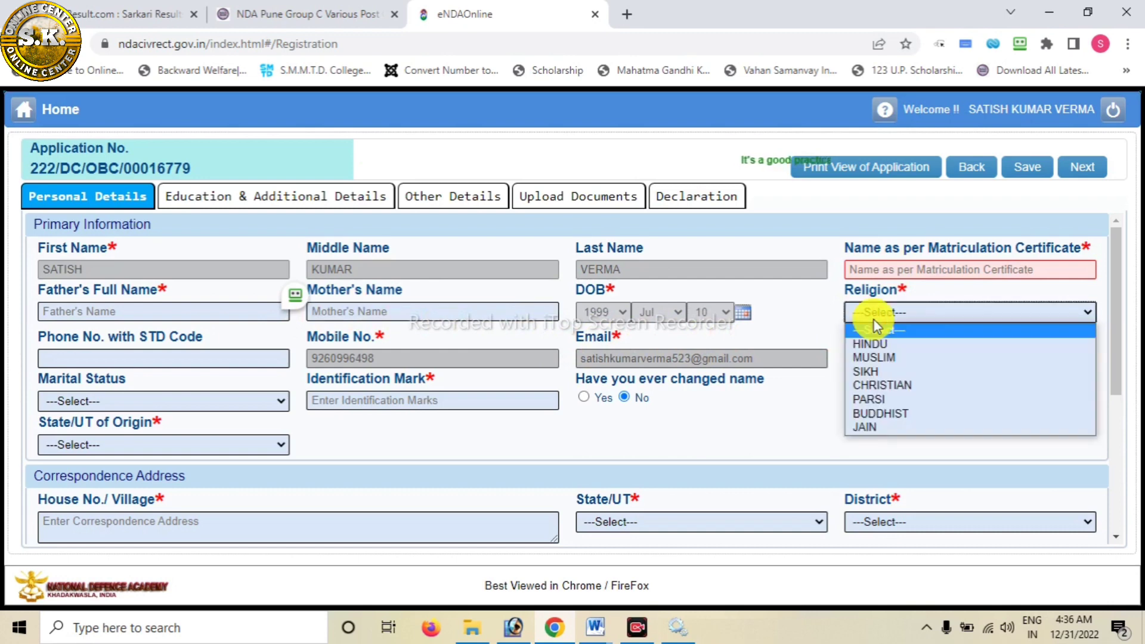
click(792, 407)
scroll(792, 405, down, 2)
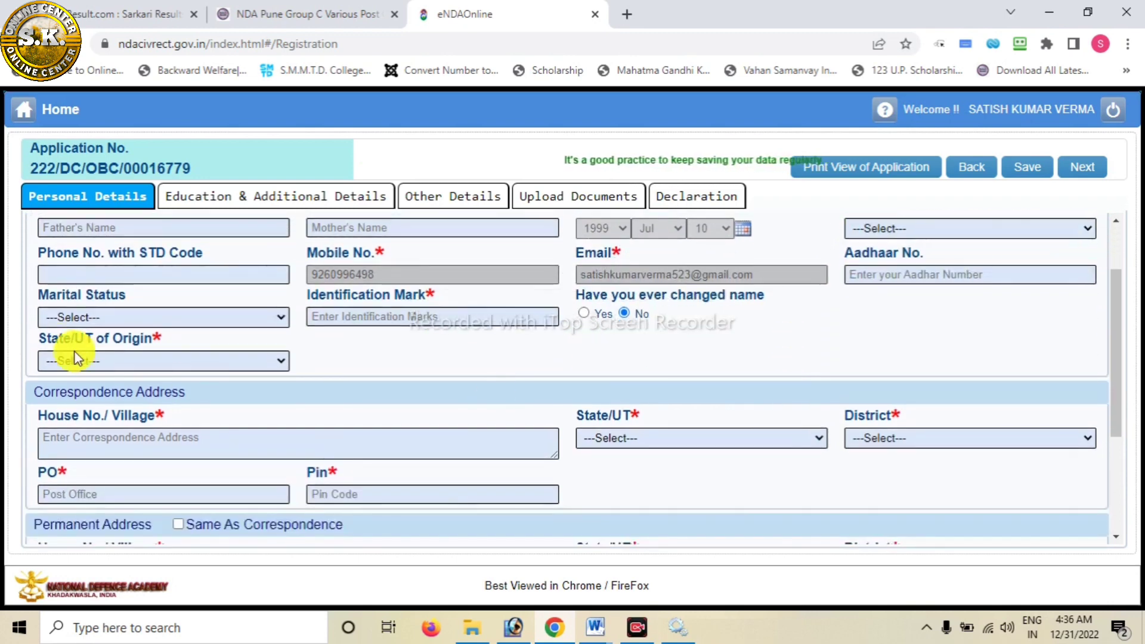
click(66, 317)
click(295, 366)
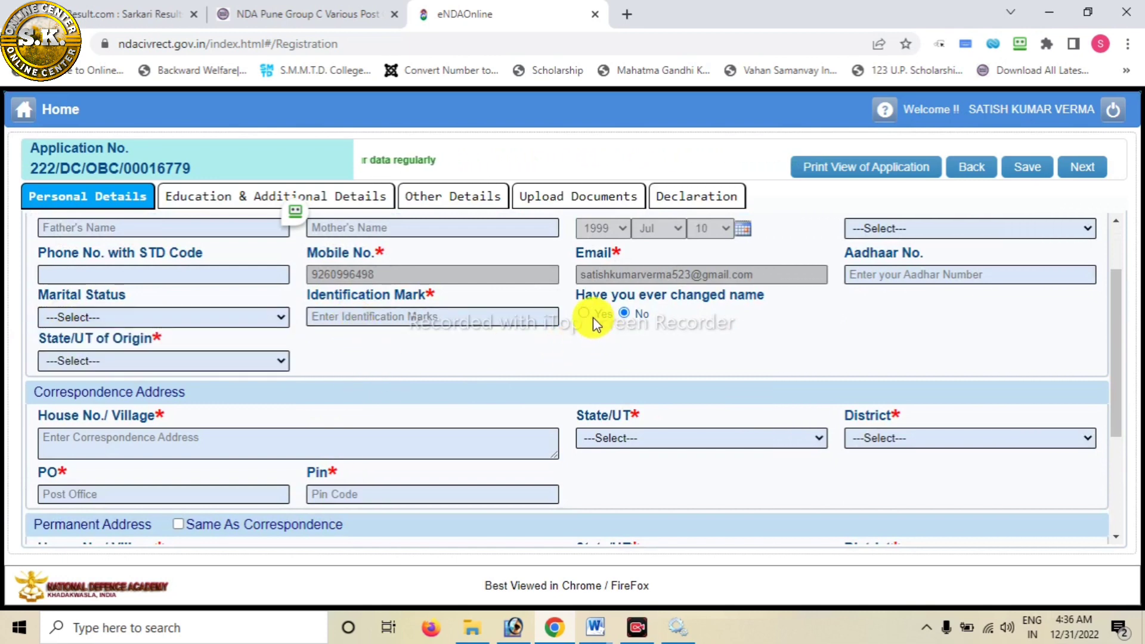
click(82, 360)
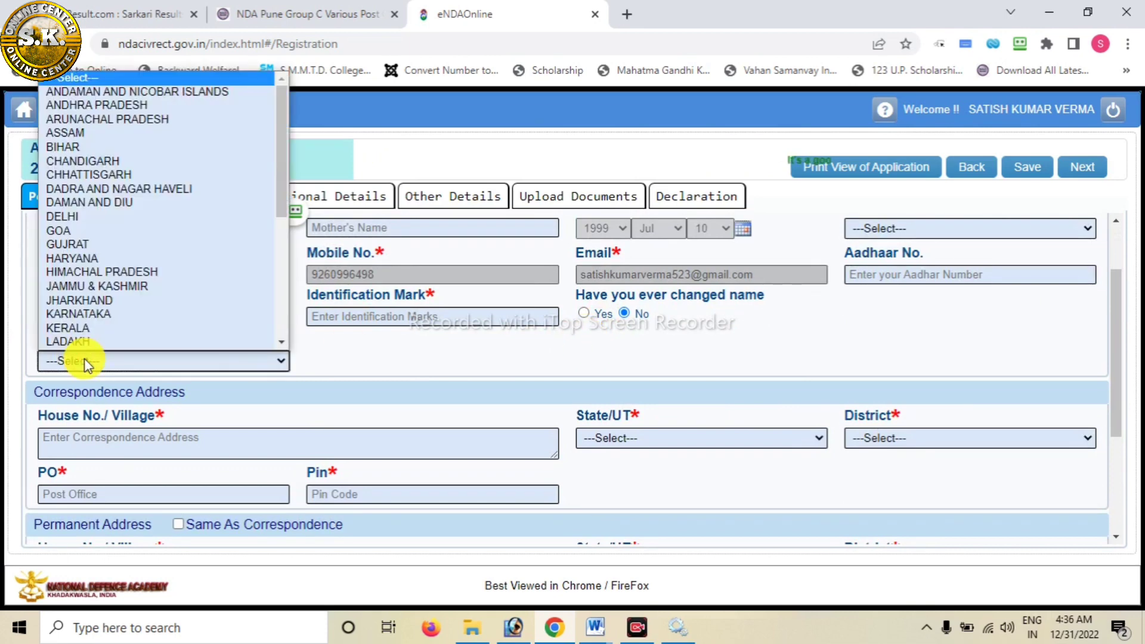
click(359, 344)
Step: Examine the correspondence address, permanent address and caste fields of the Personal Details section
scroll(360, 344, down, 3)
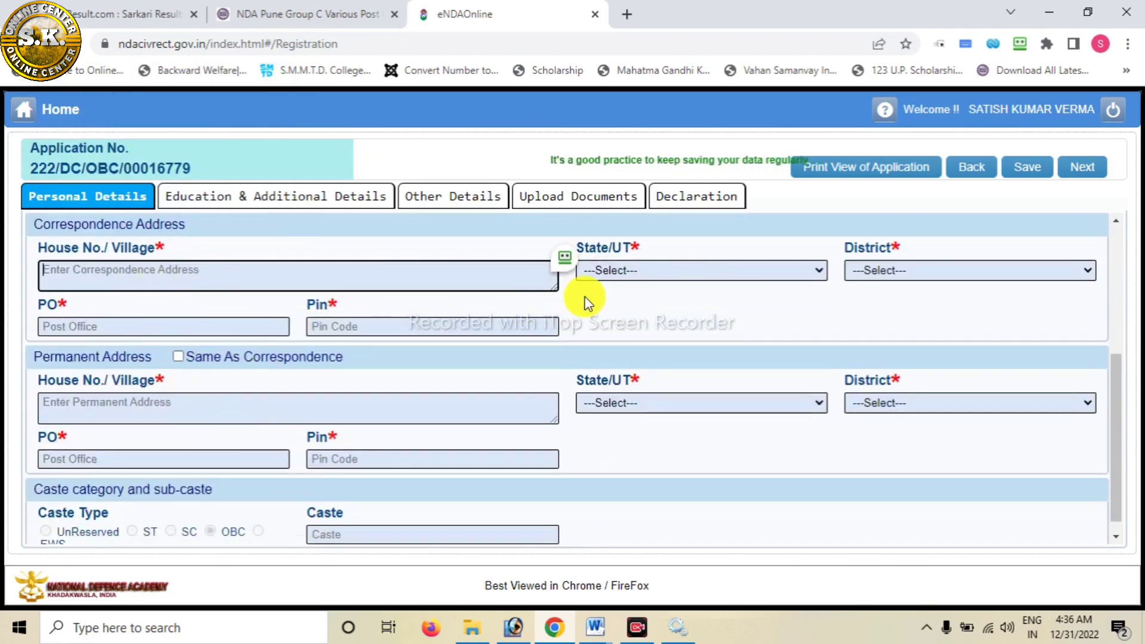
click(633, 269)
click(933, 268)
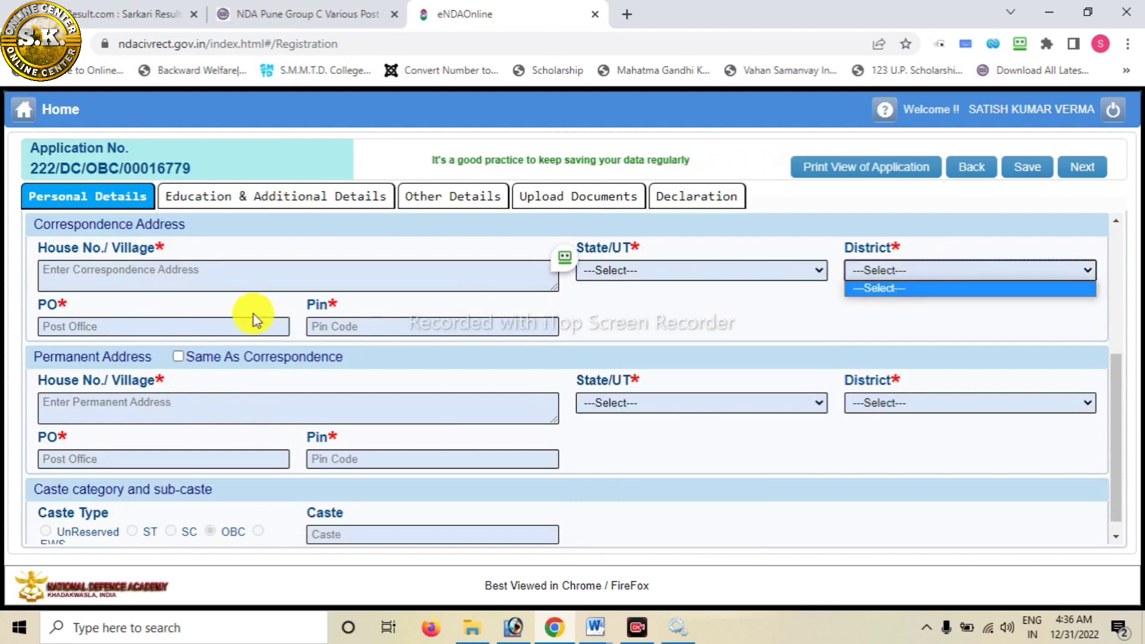
click(197, 324)
click(404, 325)
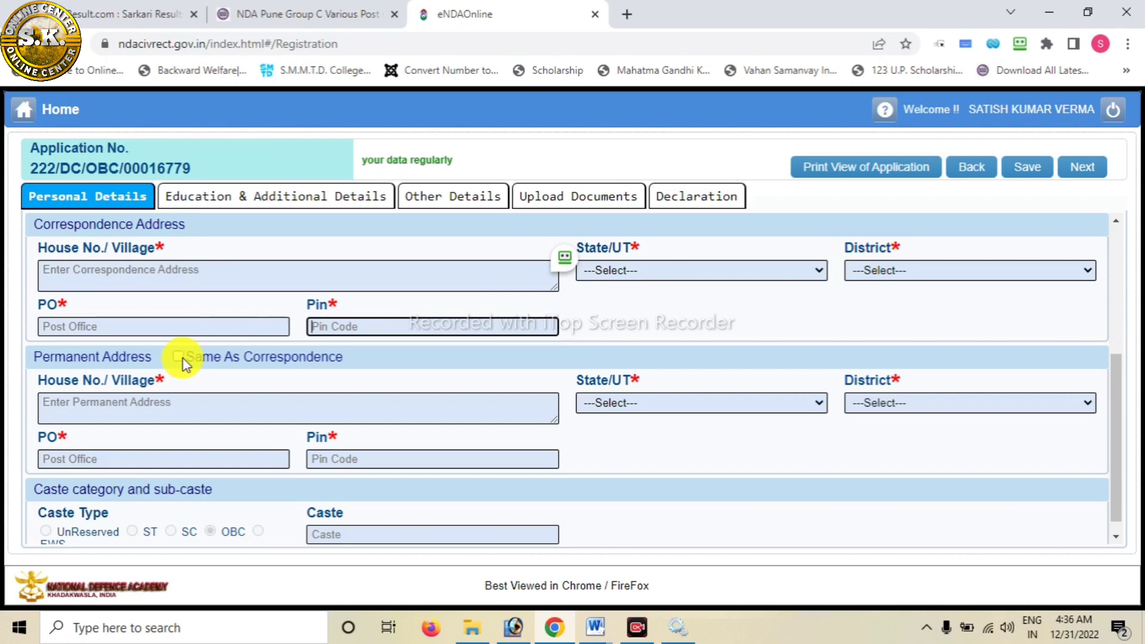
scroll(179, 360, down, 1)
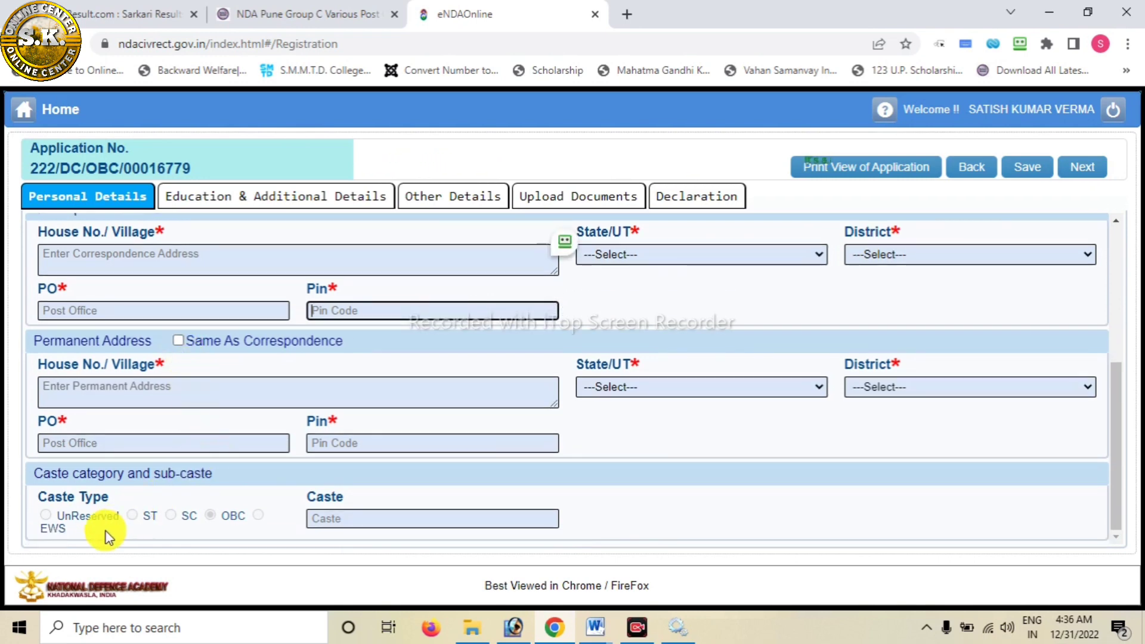
click(331, 518)
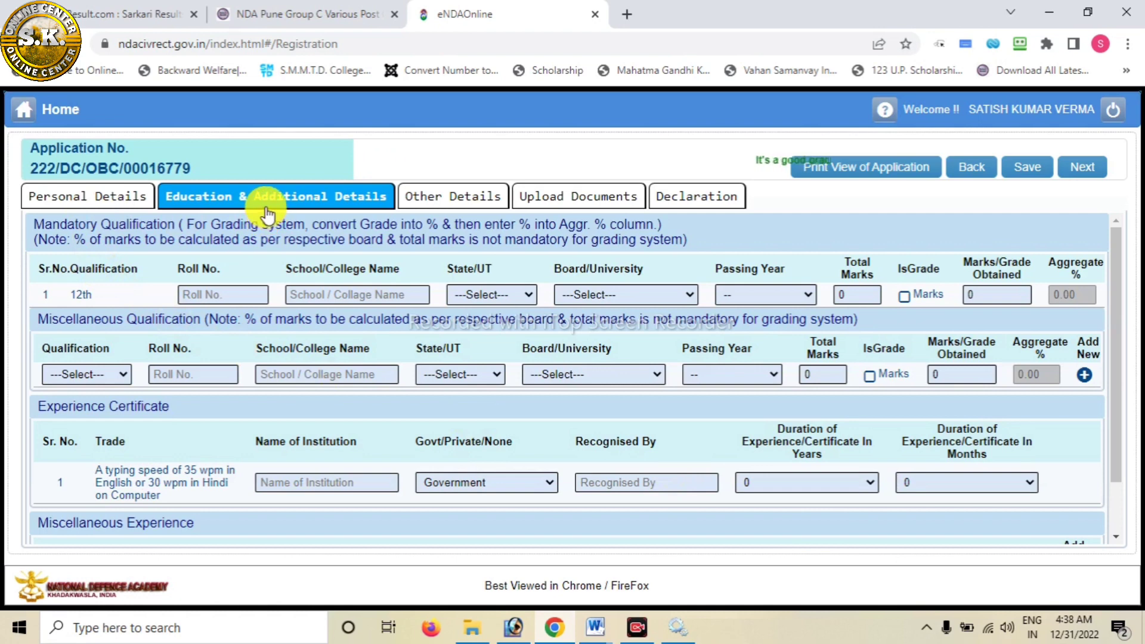
Step: In Education & Additional Details, choose 10th as the miscellaneous qualification
click(198, 295)
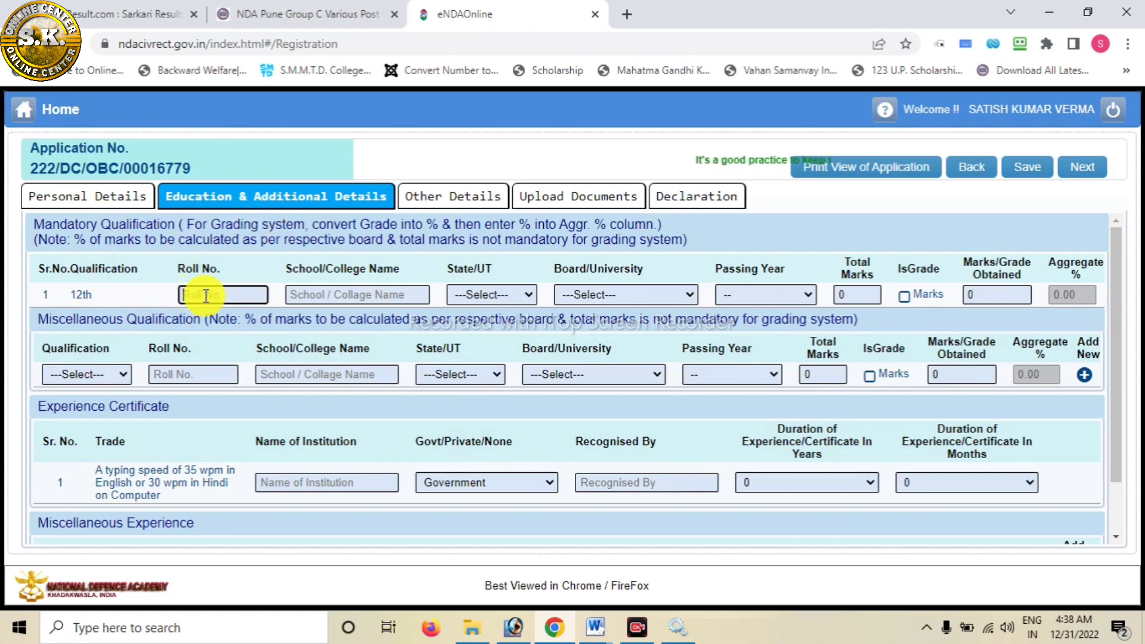
click(102, 374)
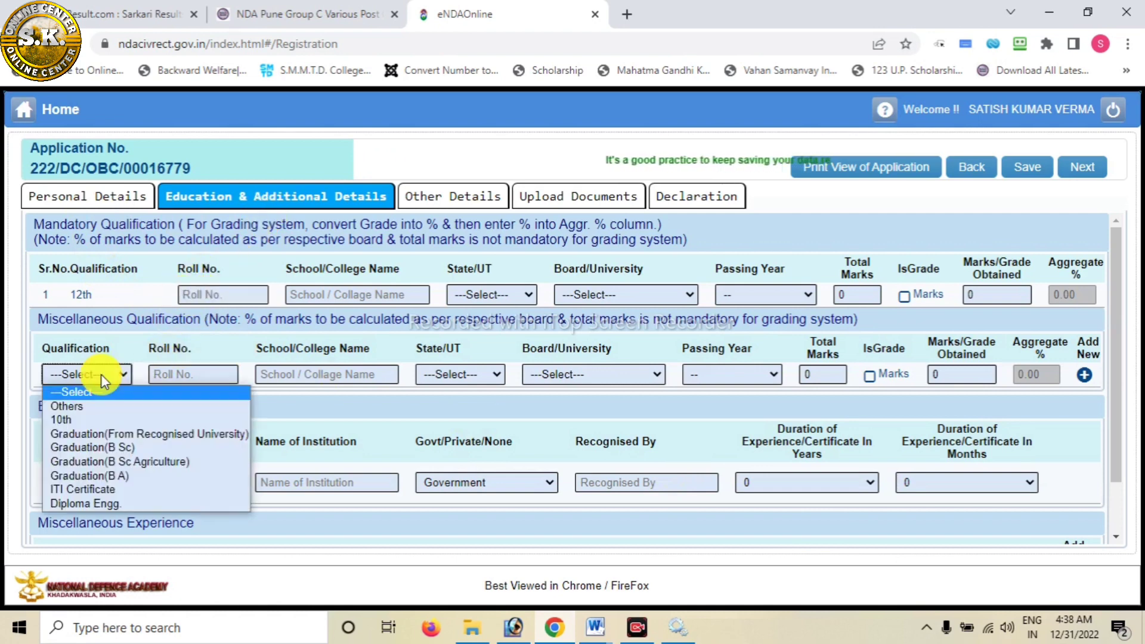
click(91, 420)
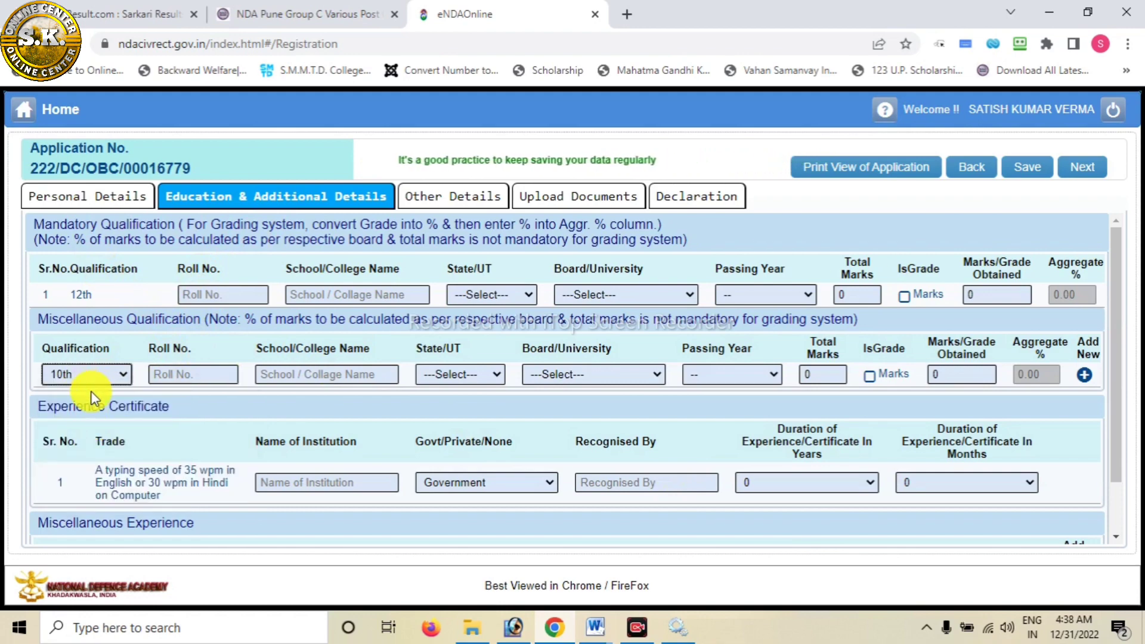
Step: Examine the Experience Certificate and Miscellaneous Experience fields, including the available trade choices
scroll(89, 381, down, 2)
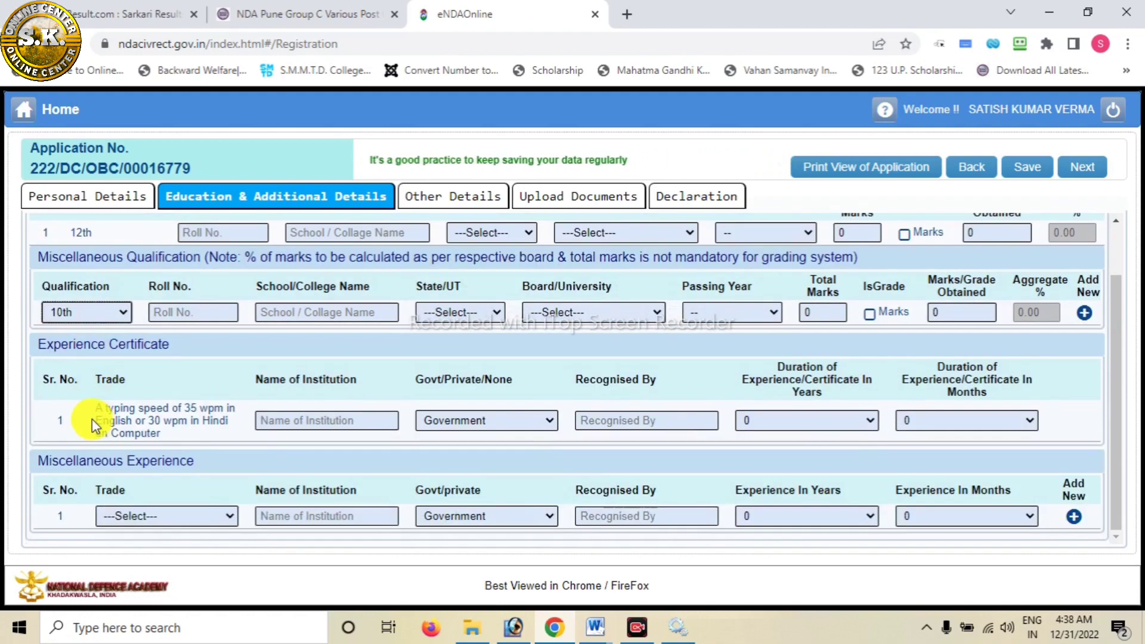
click(316, 420)
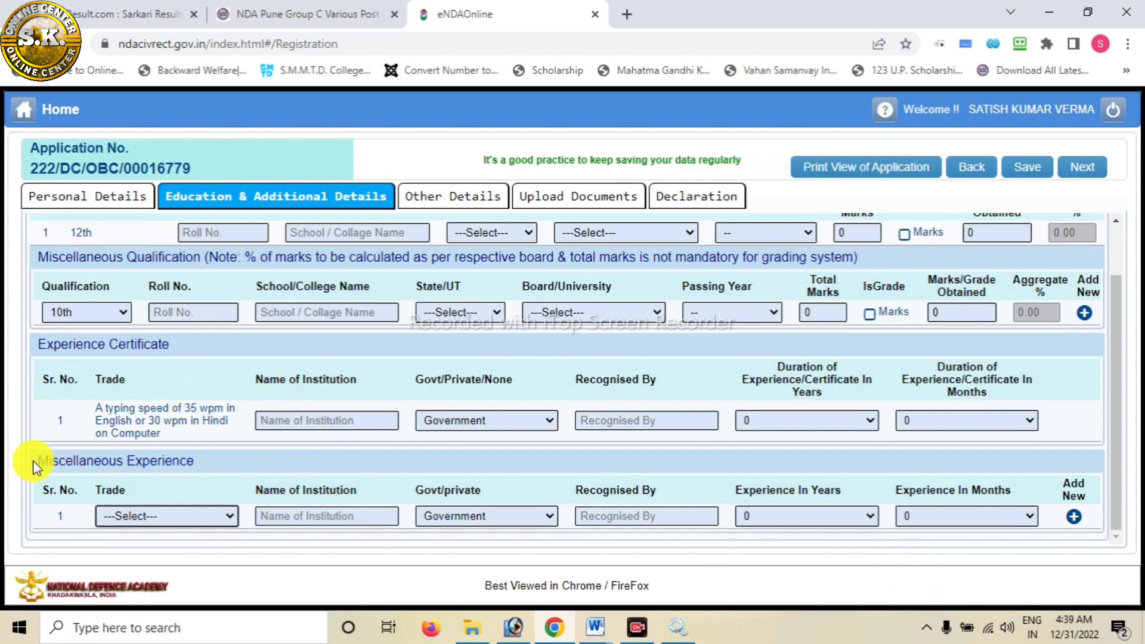
drag(39, 464, 200, 462)
click(202, 508)
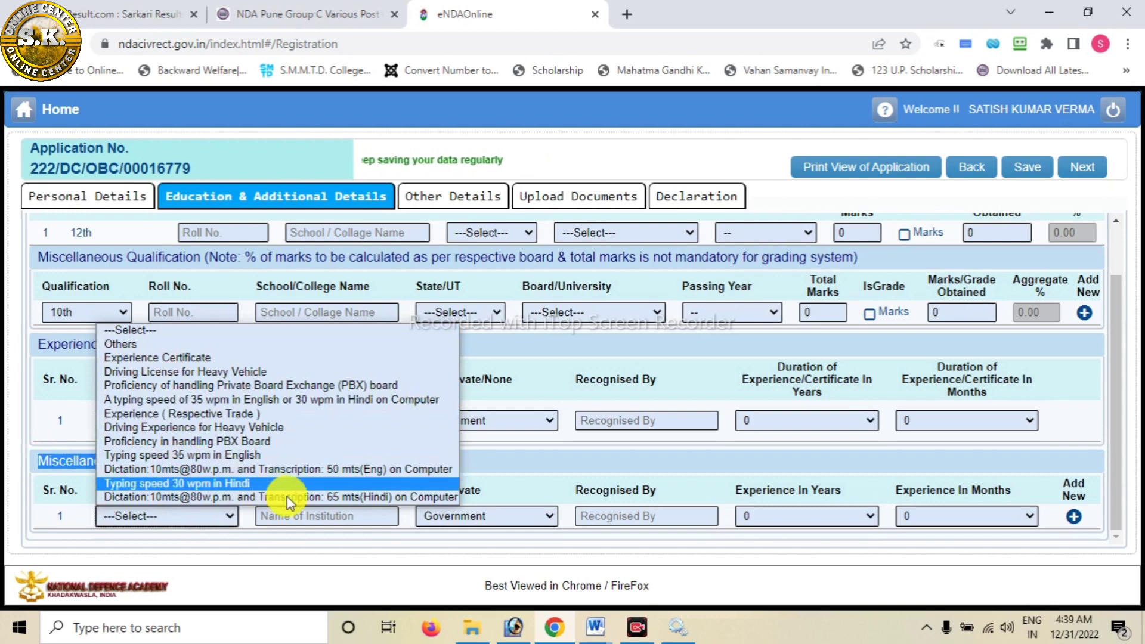
click(306, 517)
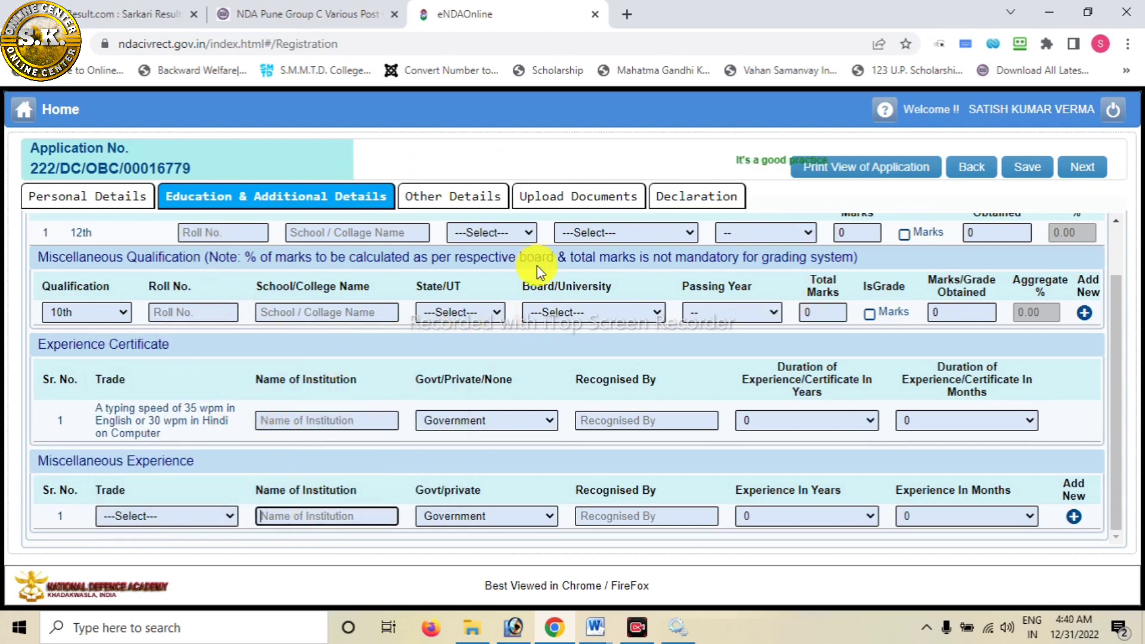
key(Return)
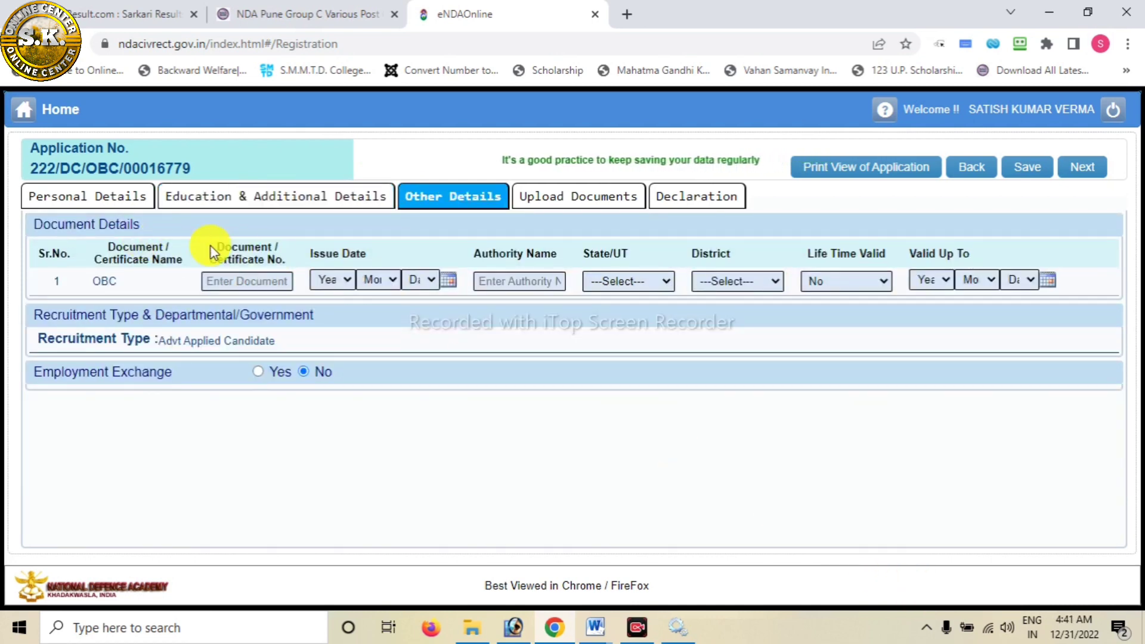
Step: Examine the OBC certificate's number, issue date, authority, State/UT and lifetime validity fields in Other Details
click(217, 280)
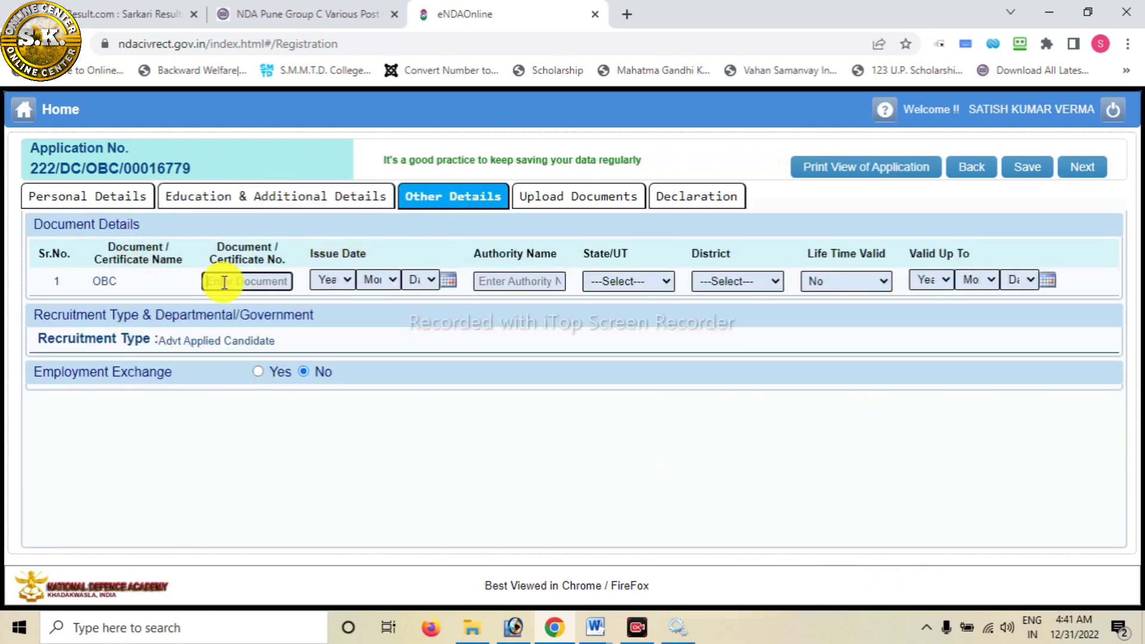
click(323, 280)
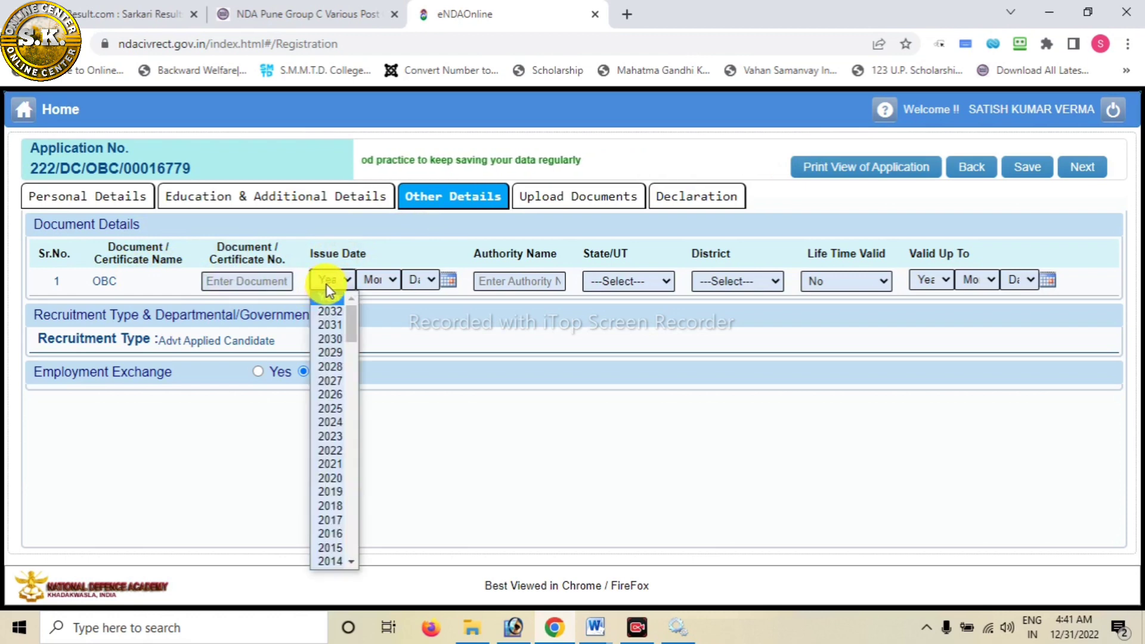
click(381, 282)
click(496, 286)
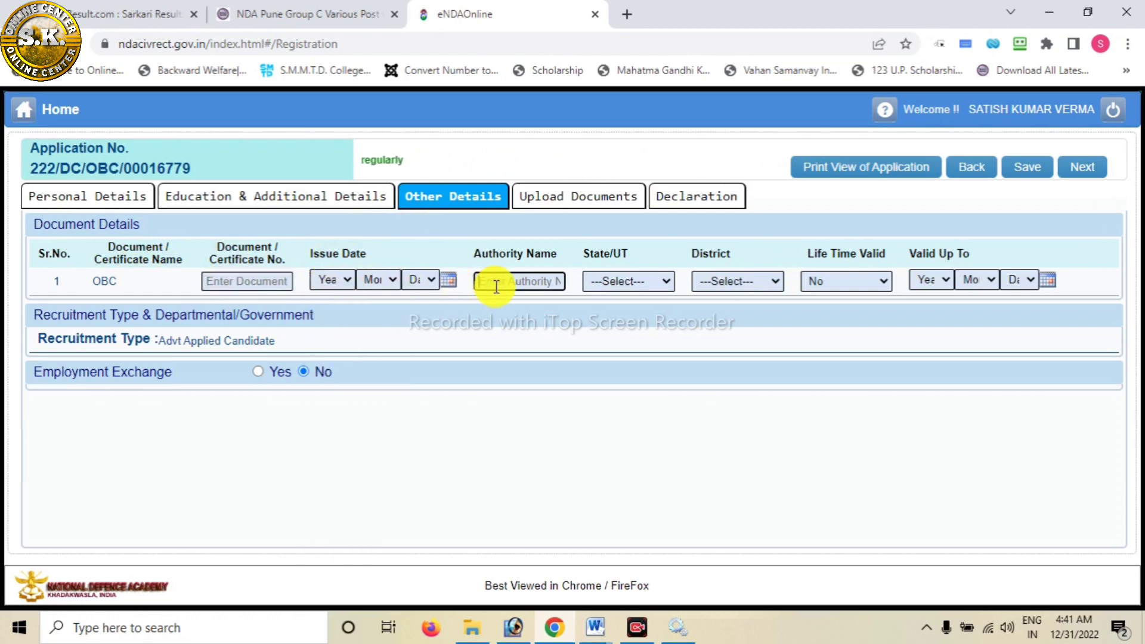
click(634, 285)
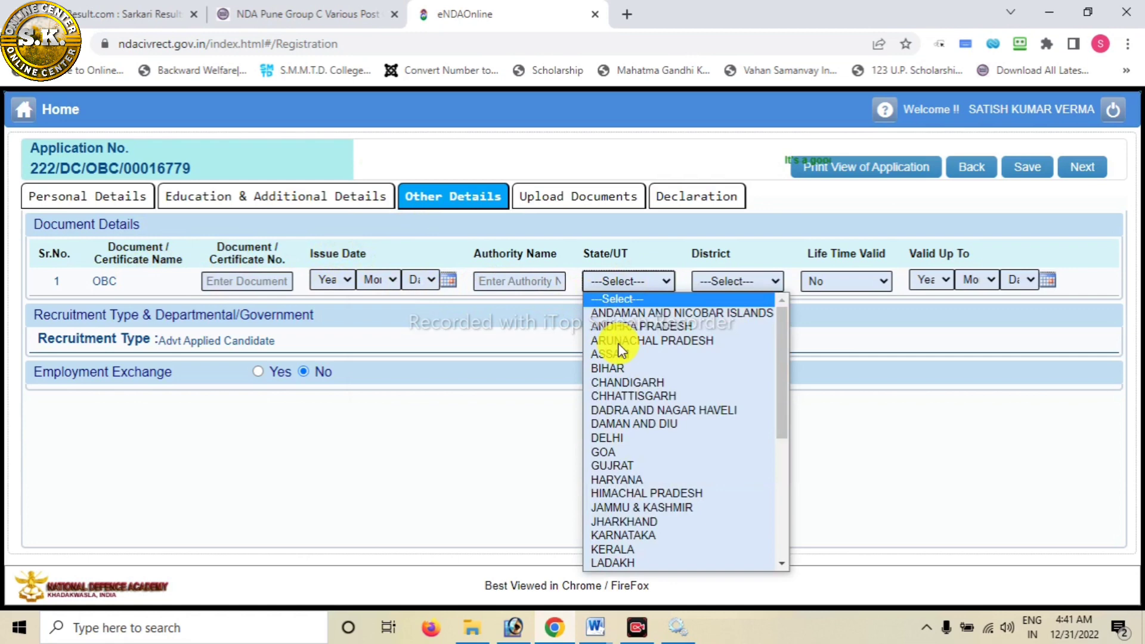
click(537, 420)
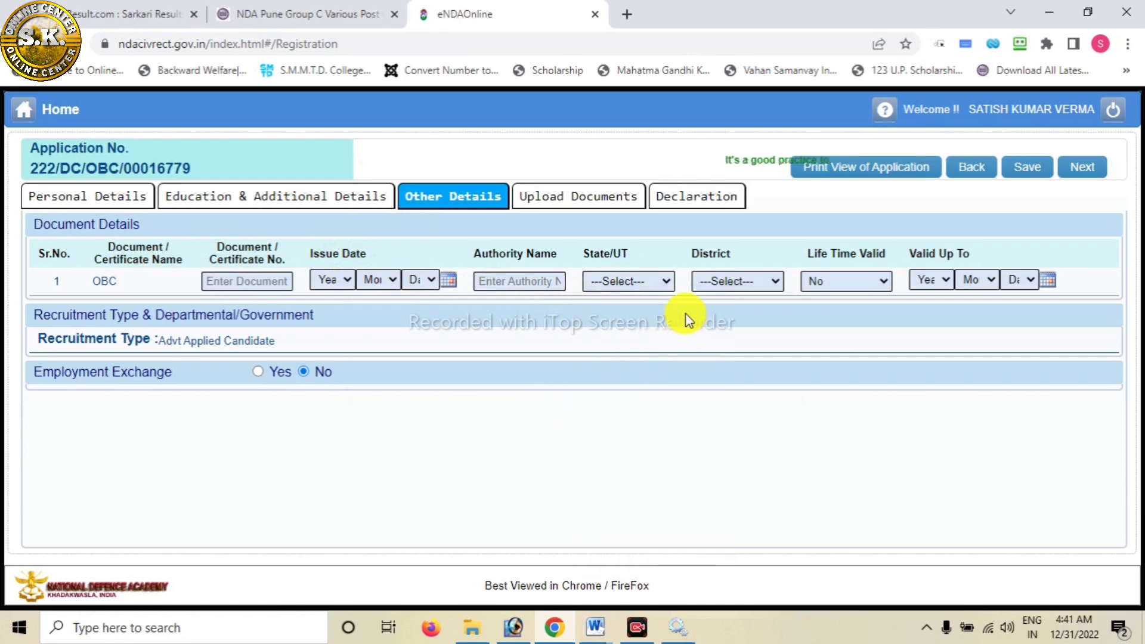
click(832, 279)
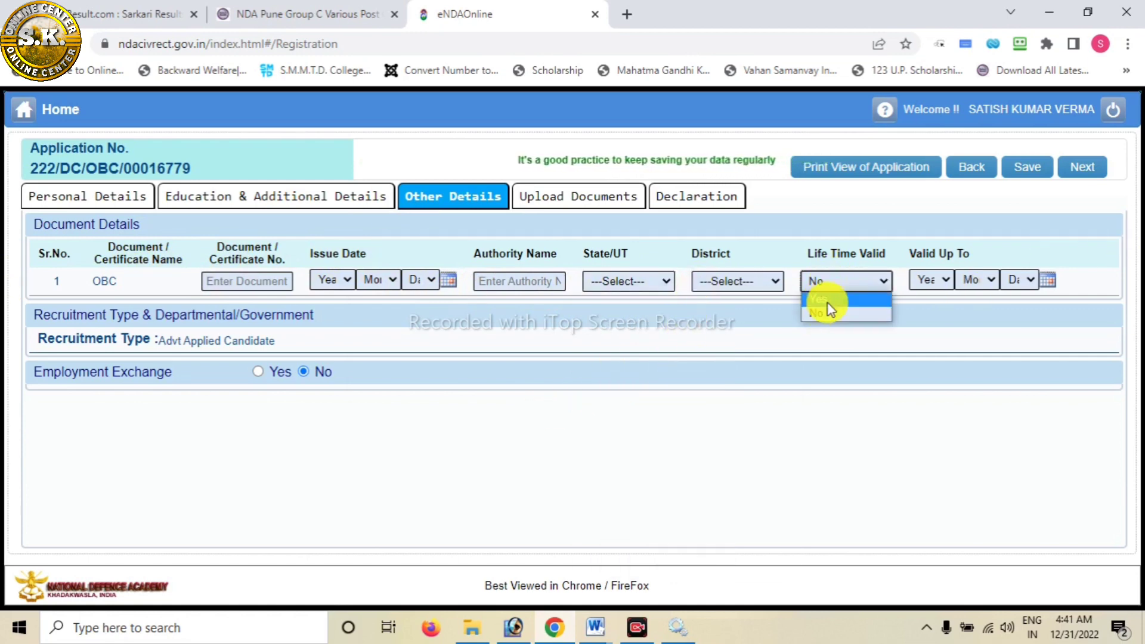
click(826, 366)
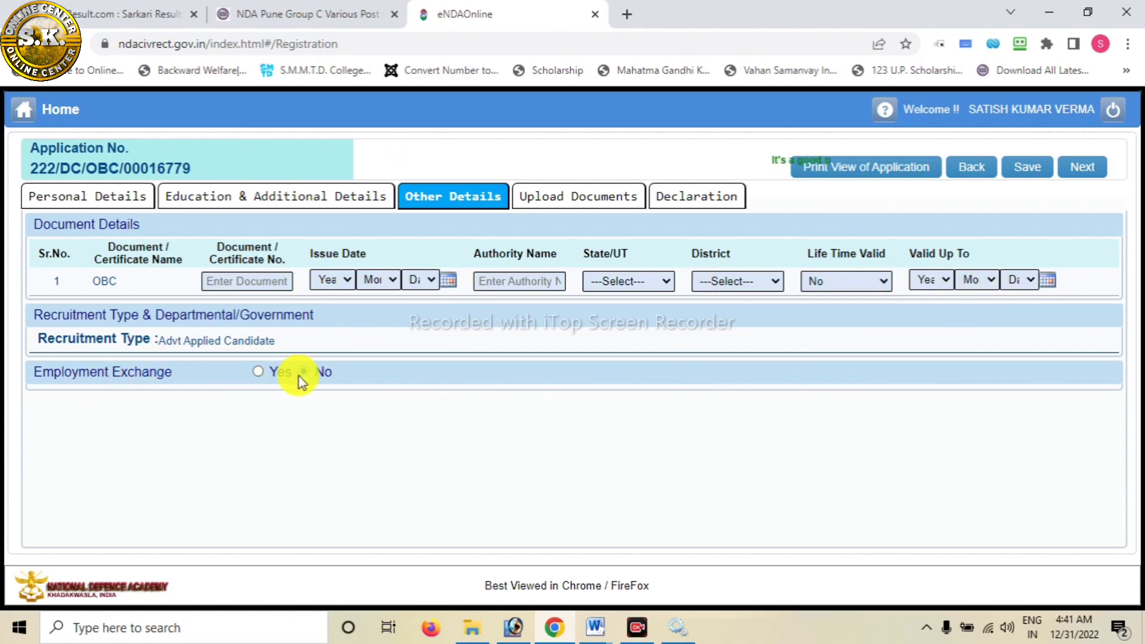
Step: Examine the document upload requirements, including the ID card types, the document number fields and the 12th certificate's file selection
click(582, 204)
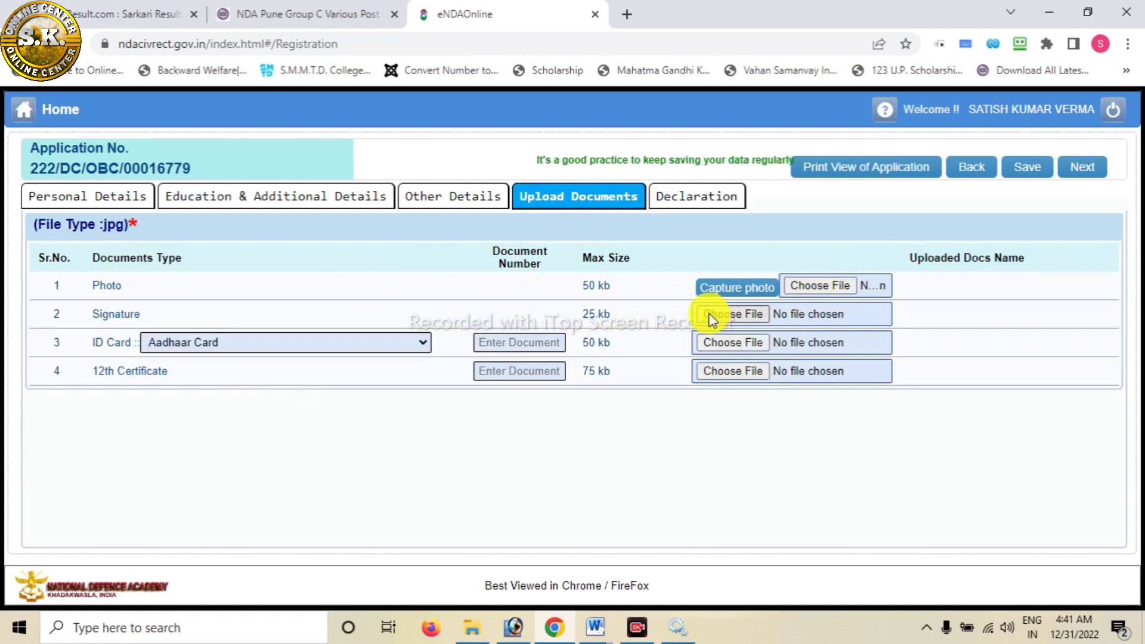
click(380, 343)
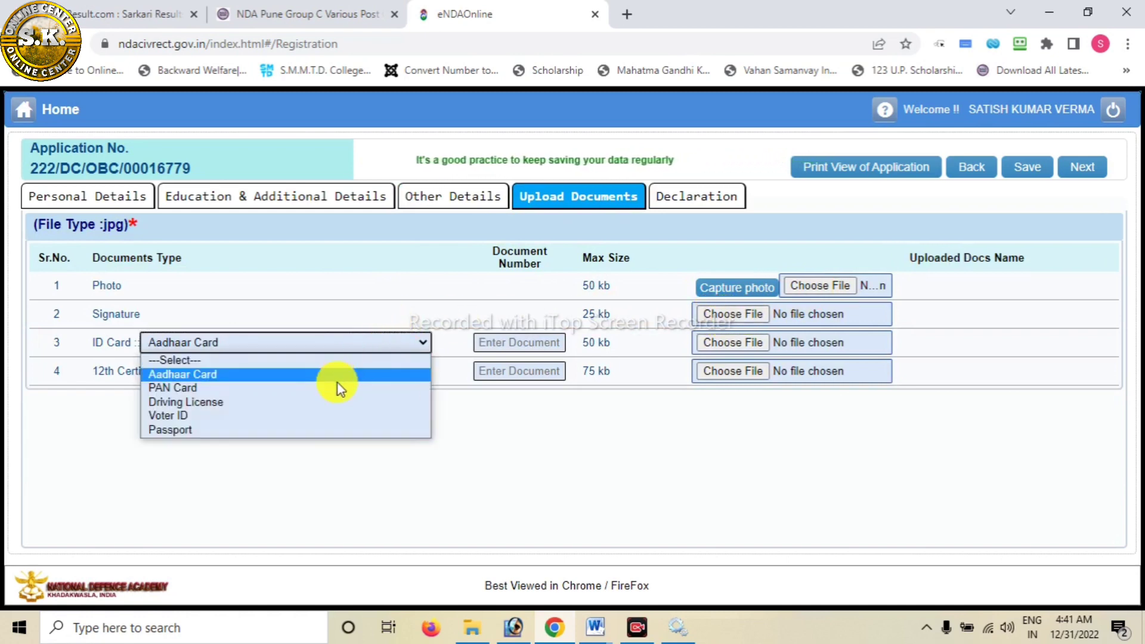
click(286, 377)
click(524, 341)
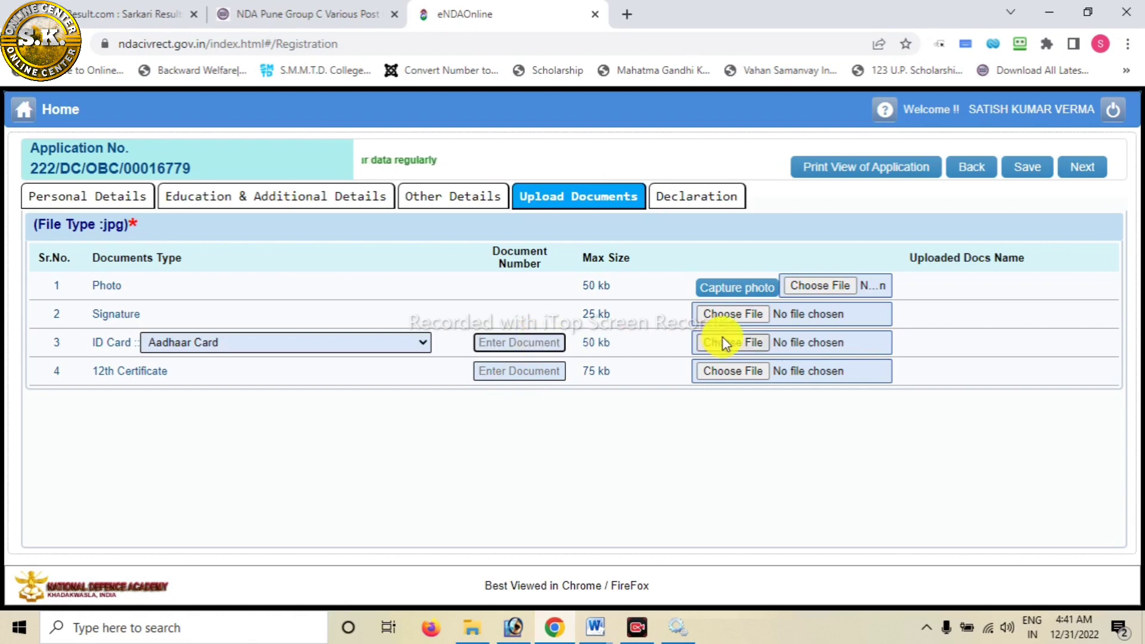
click(490, 373)
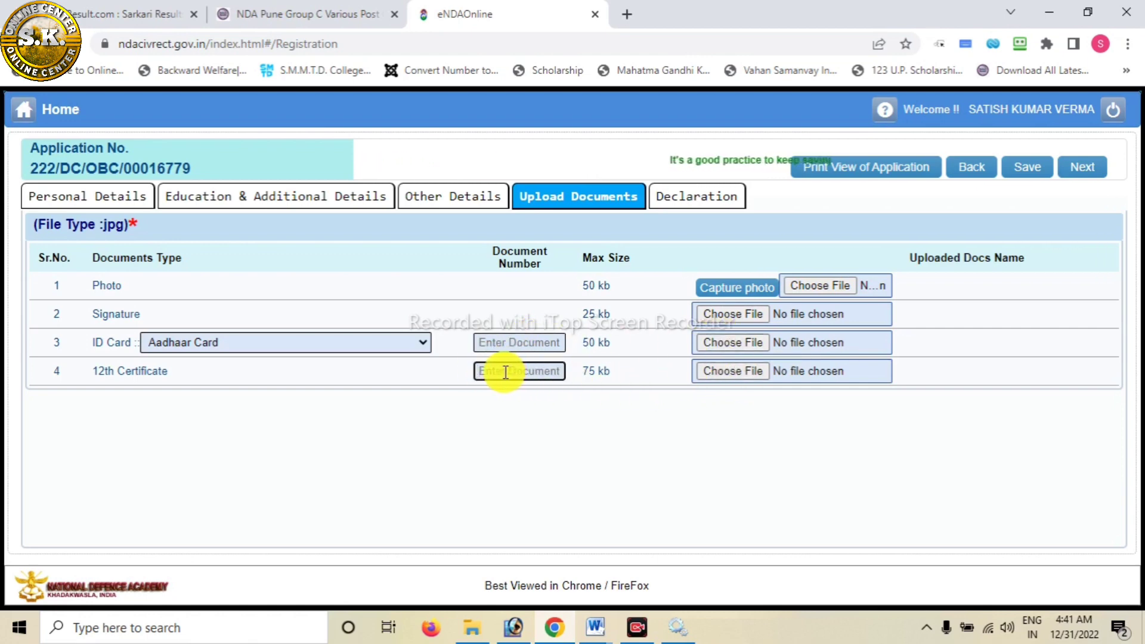
click(731, 377)
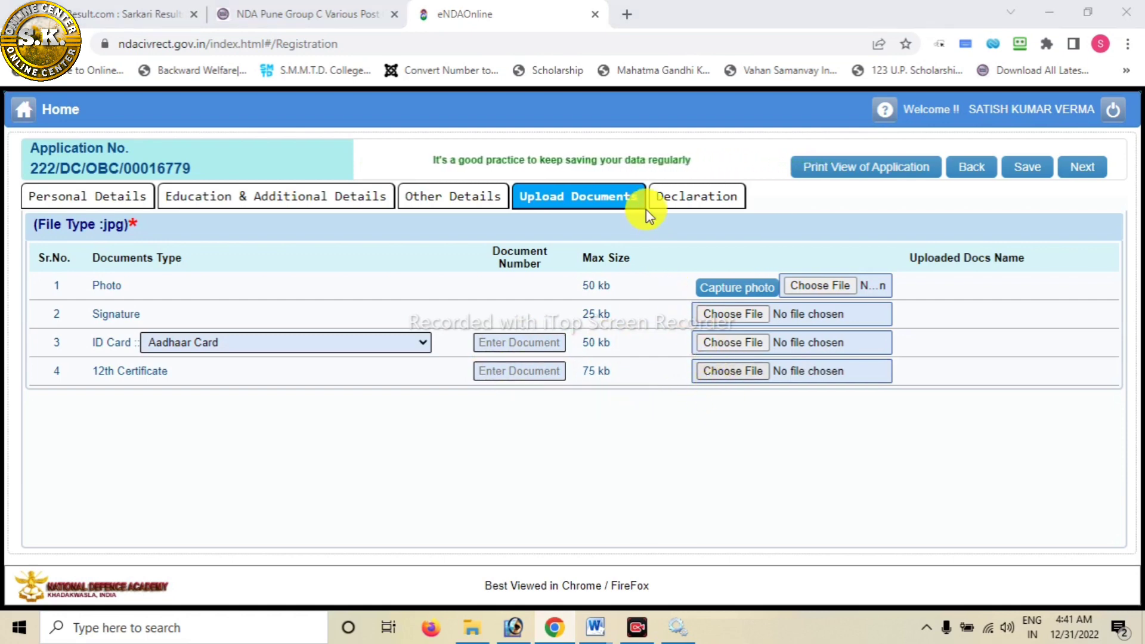
click(728, 10)
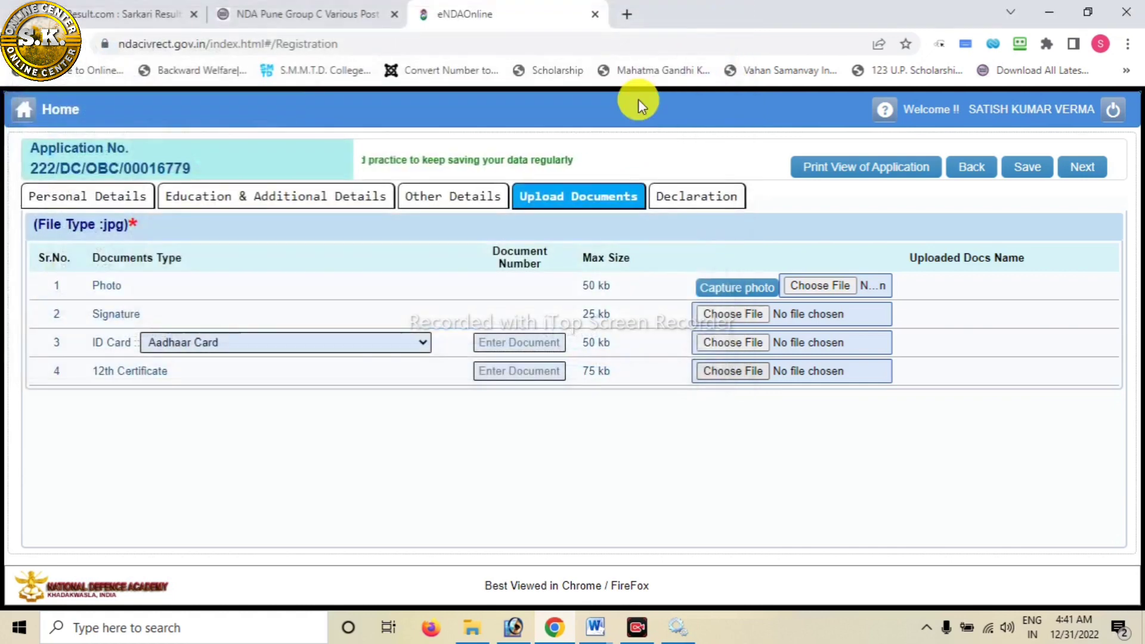
Step: Examine the declaration statements together with the place and captcha fields
click(703, 201)
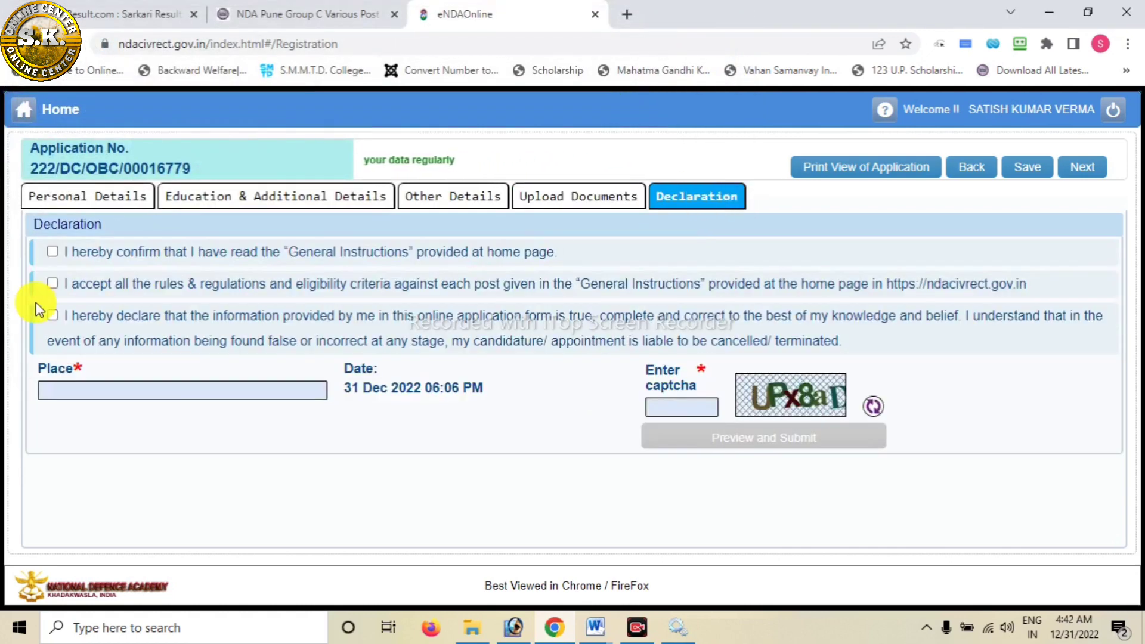
click(114, 397)
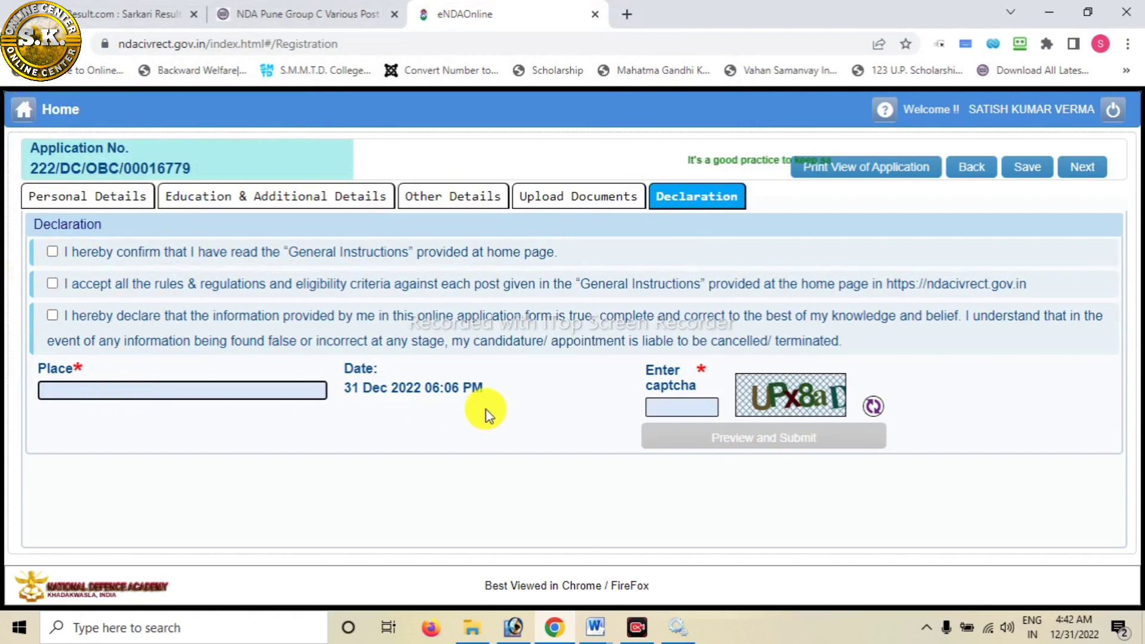
click(684, 410)
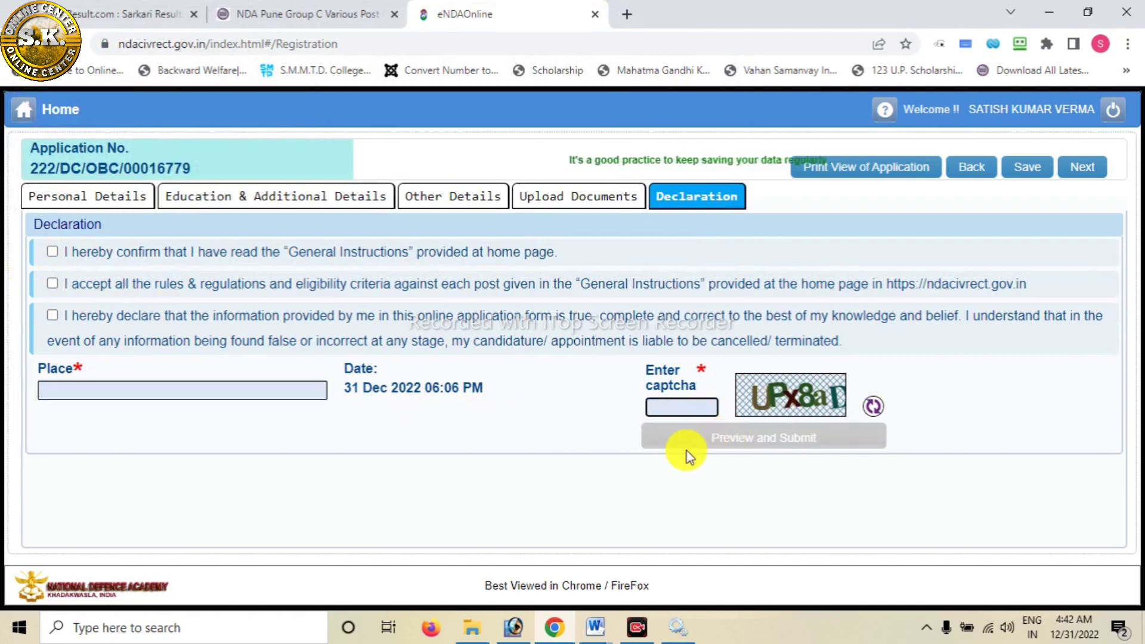
Step: Preview the completed Lower Division Clerk application through to the signature, submit it and confirm the final submission
click(762, 445)
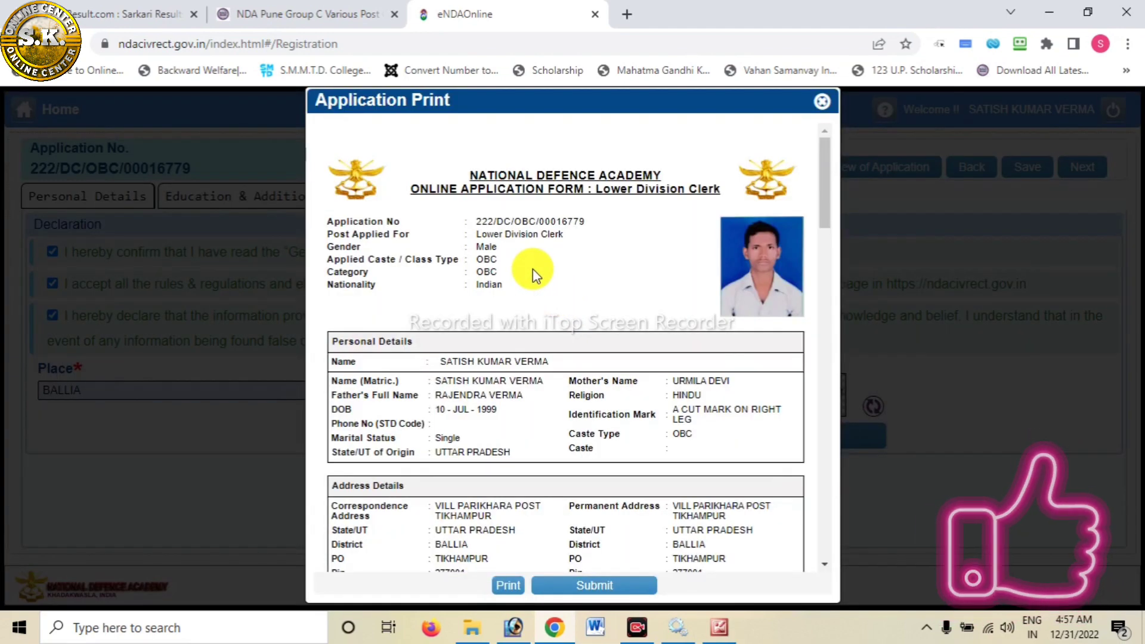
scroll(532, 268, down, 15)
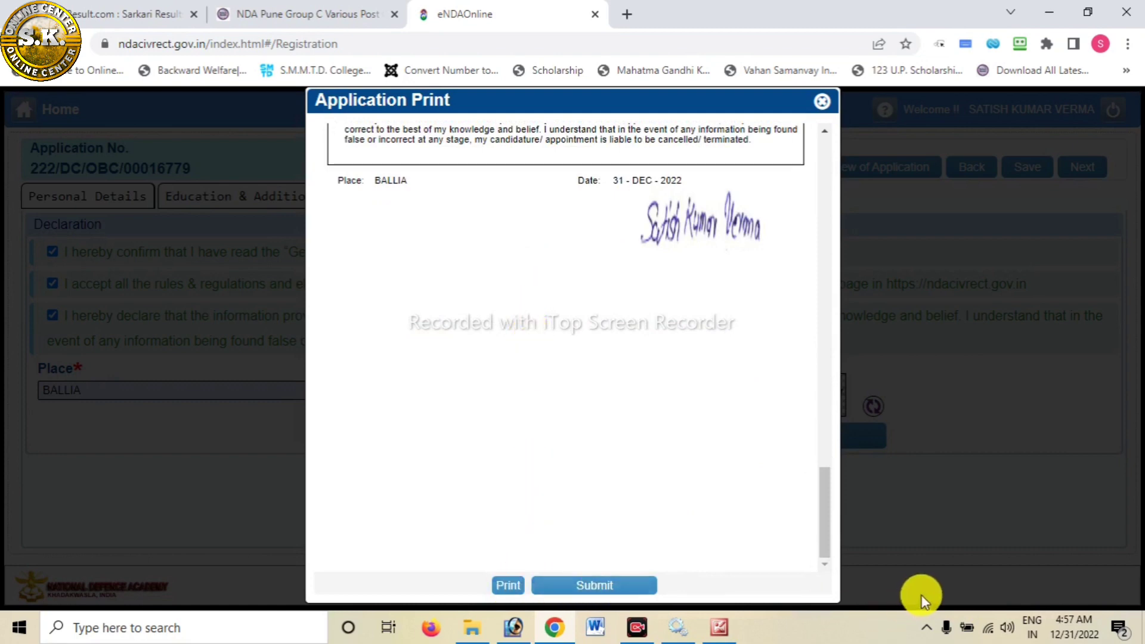
click(597, 585)
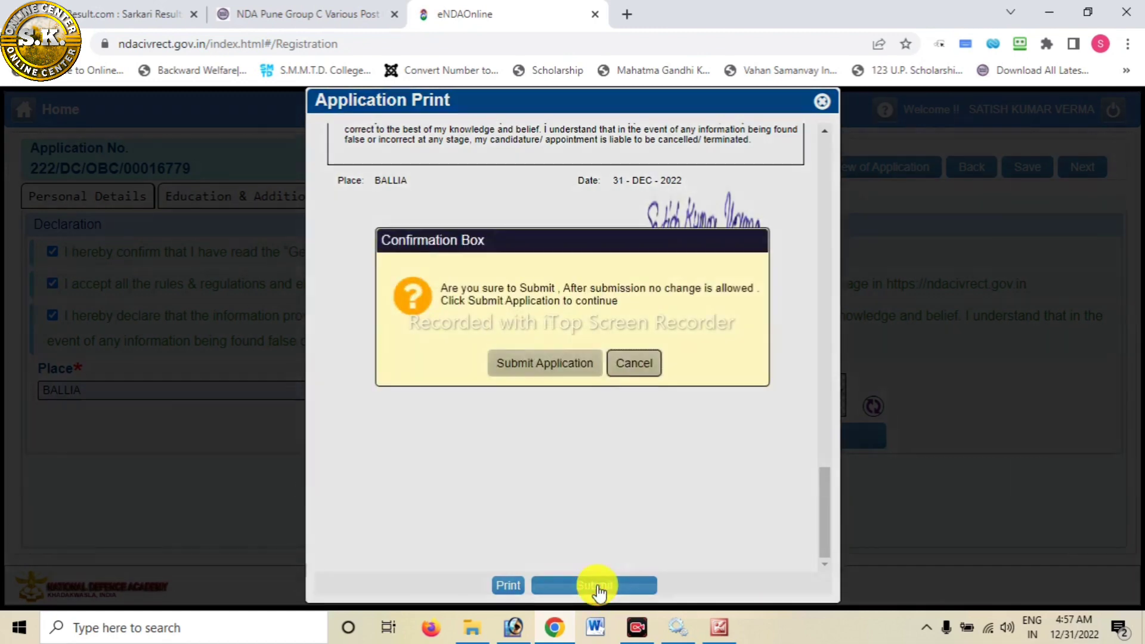
click(562, 365)
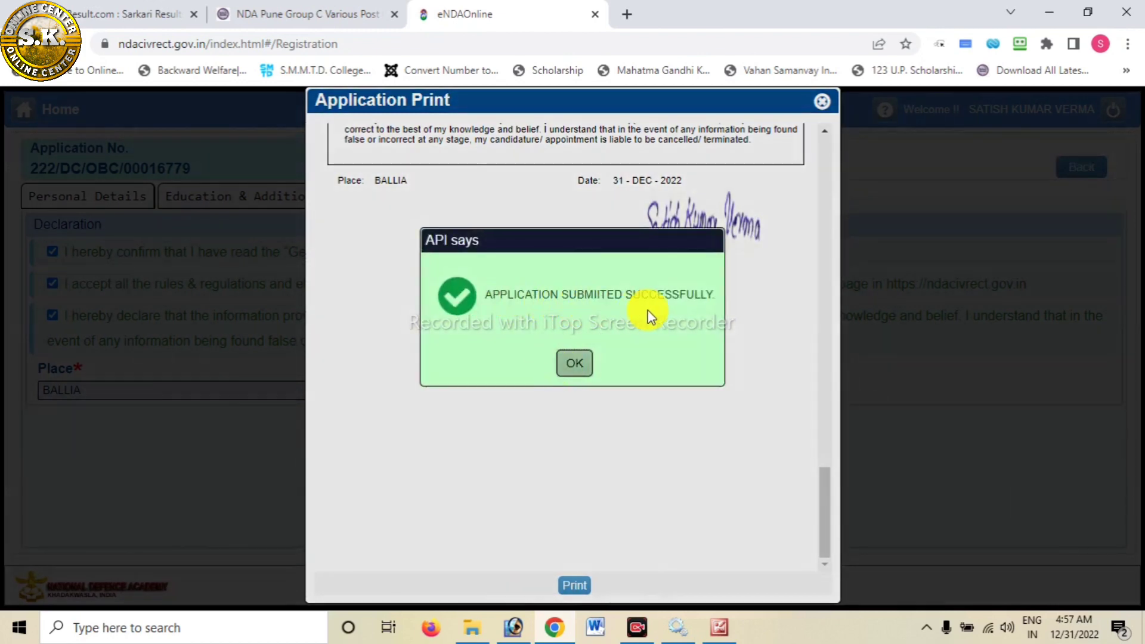
click(575, 364)
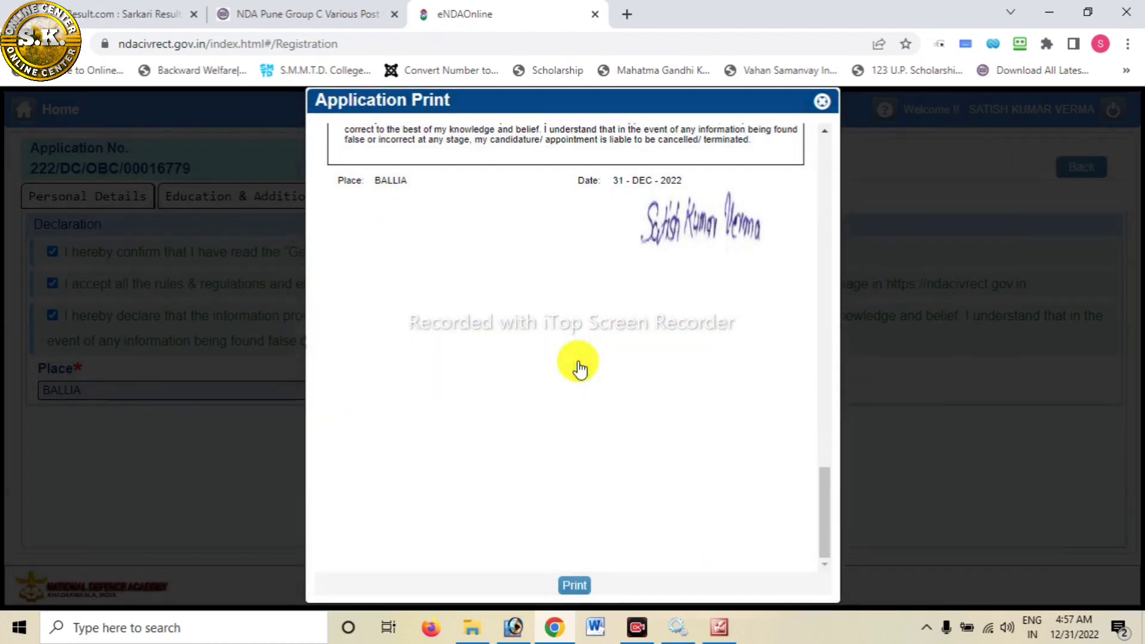